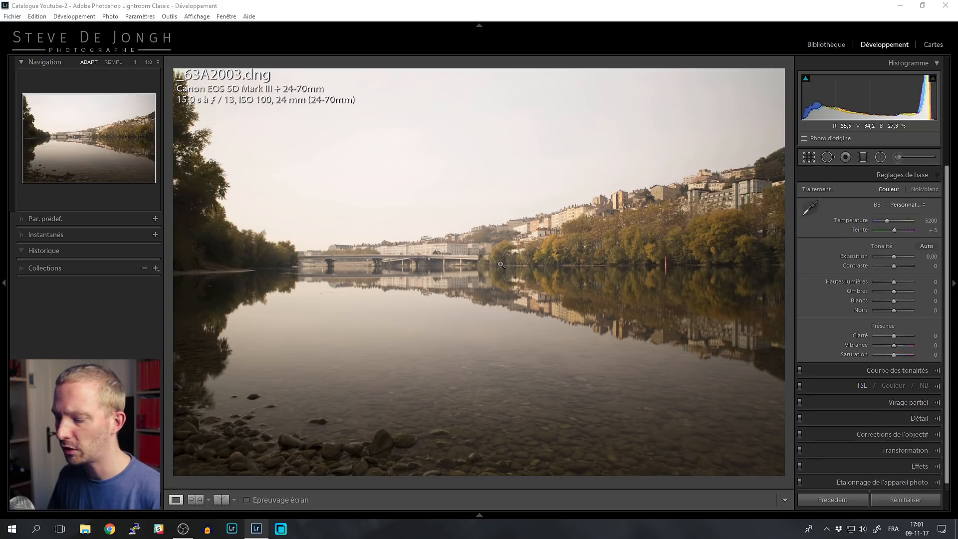
Examine the submerged stones in the foreground water at 1:1 magnification
click(496, 387)
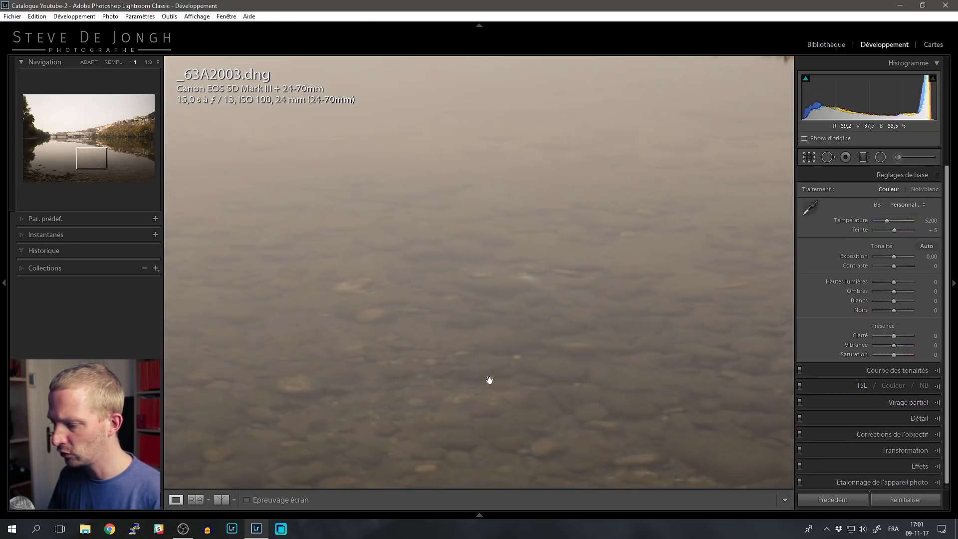
drag(489, 380, 590, 229)
drag(438, 229, 632, 242)
drag(402, 225, 481, 253)
drag(599, 274, 372, 241)
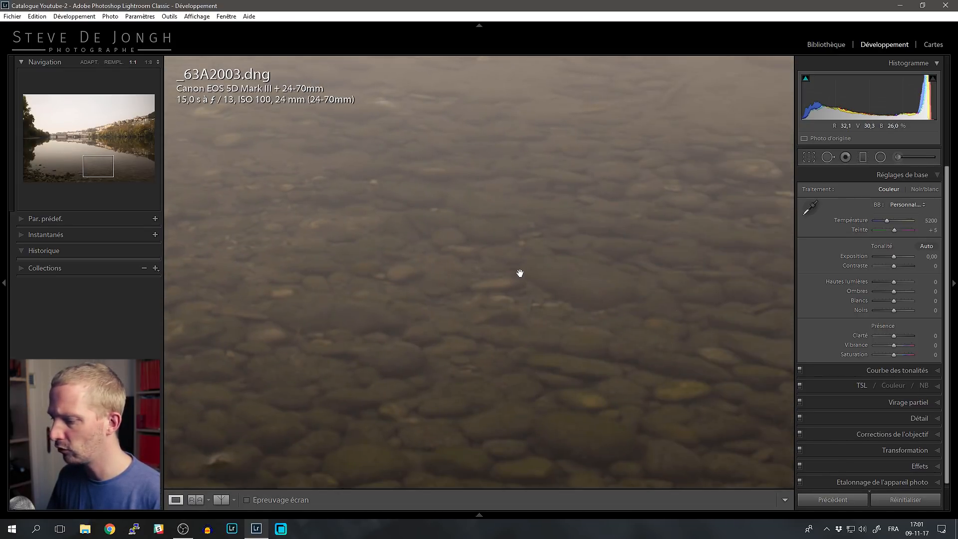
click(482, 265)
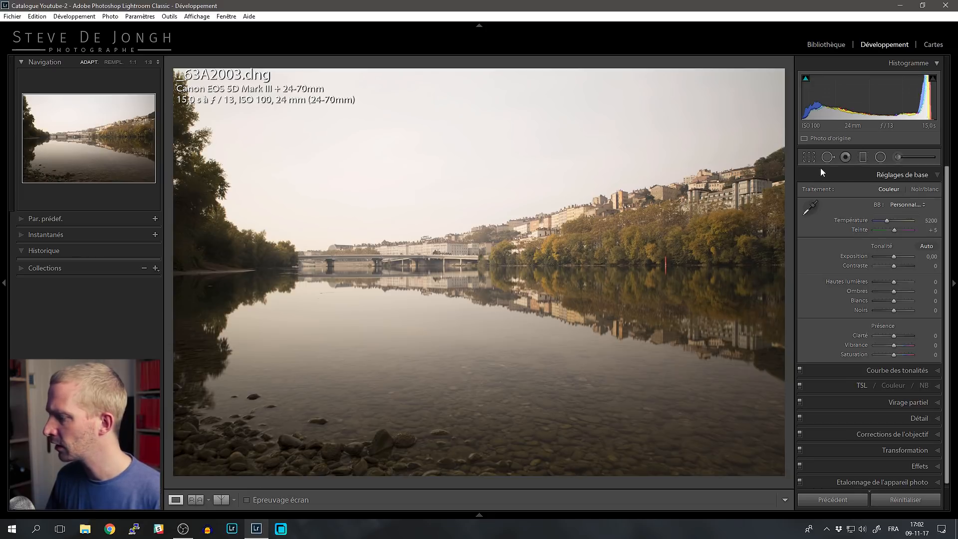
Crop the photo to a 16 x 9 aspect ratio, repositioning the image within the frame to keep the foreground rocks
click(810, 157)
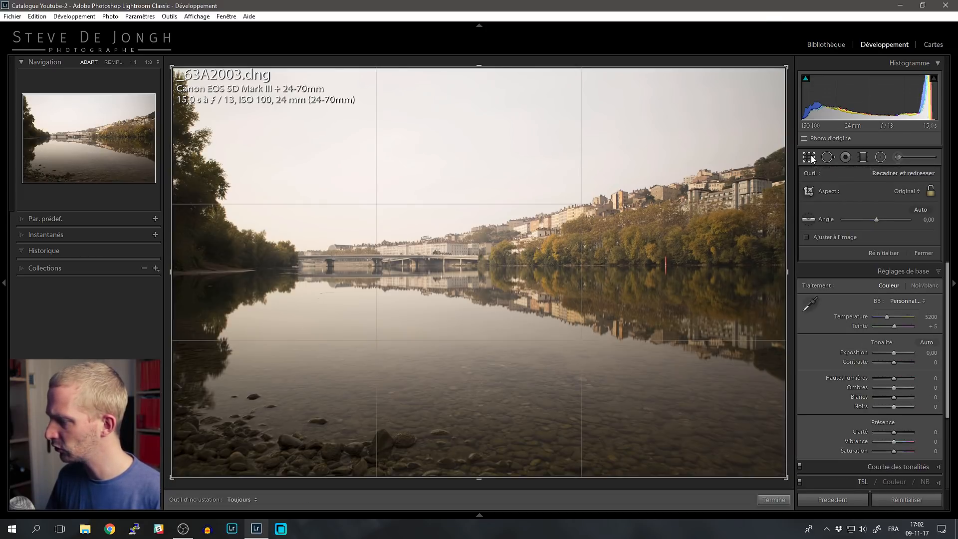
click(911, 192)
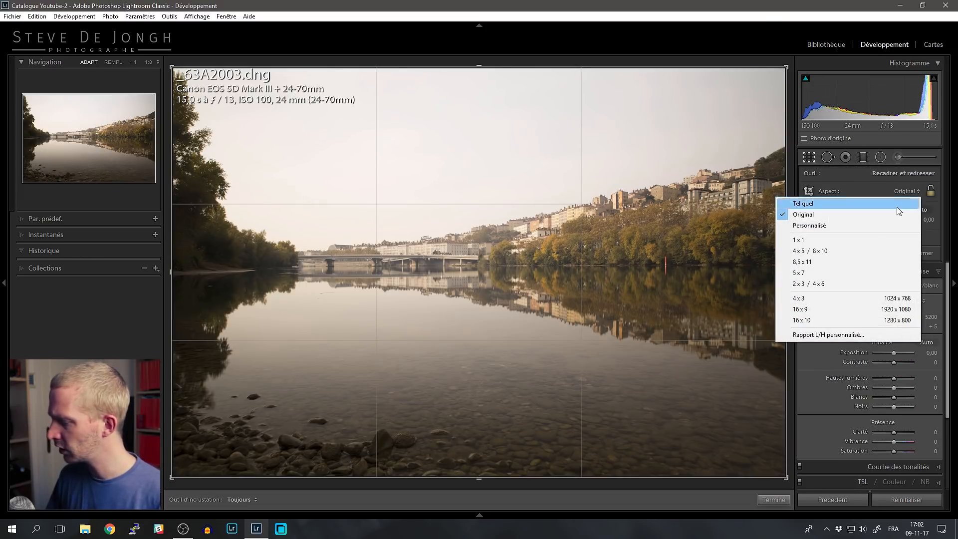
click(832, 303)
drag(483, 317, 487, 301)
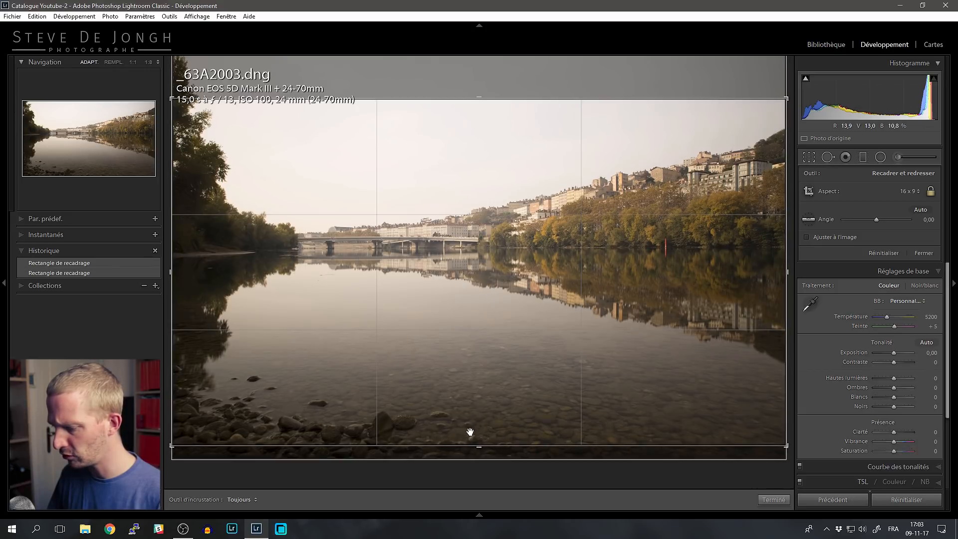
mouse_move(466, 372)
mouse_down()
mouse_move(472, 382)
mouse_move(474, 367)
mouse_up()
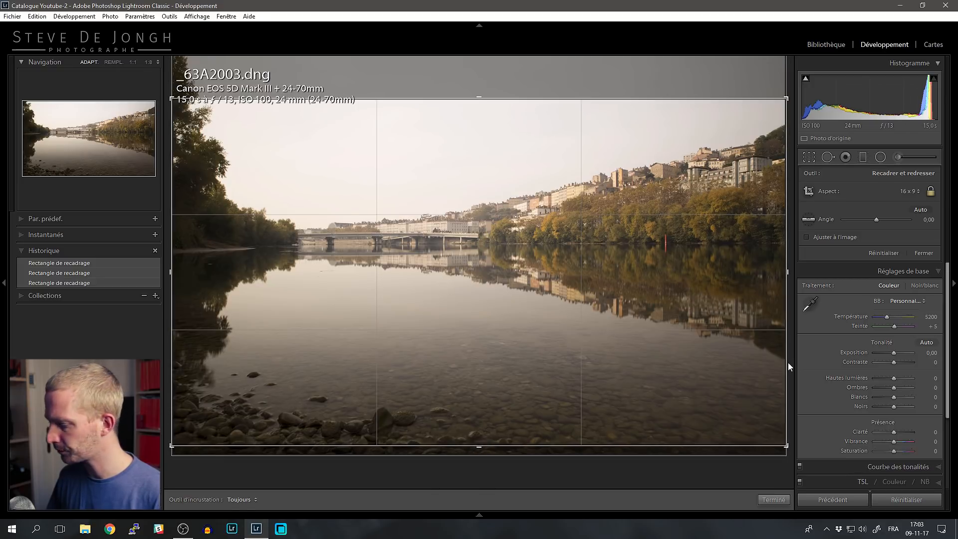
click(775, 500)
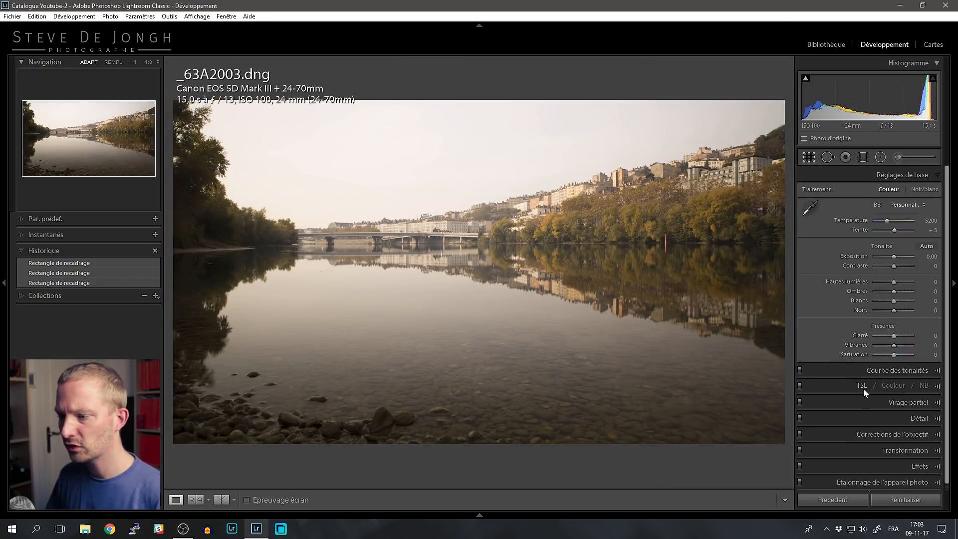
Enable the lens profile correction and chromatic aberration removal, choosing Tamron as the lens make
click(899, 436)
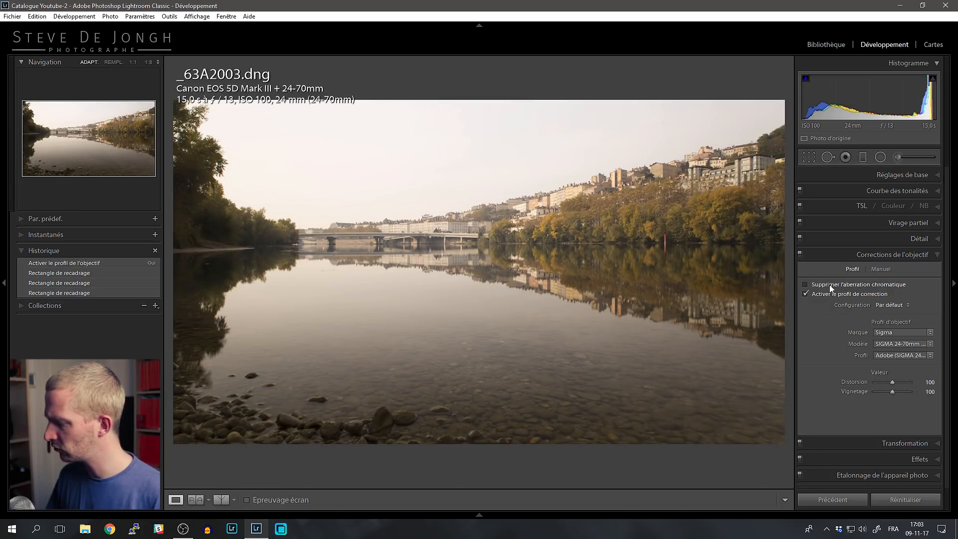
click(829, 284)
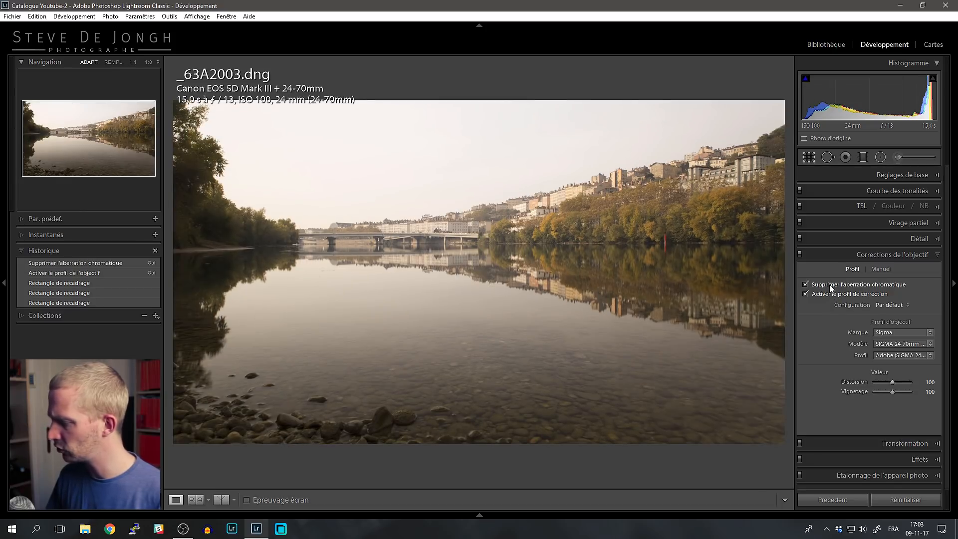
click(893, 331)
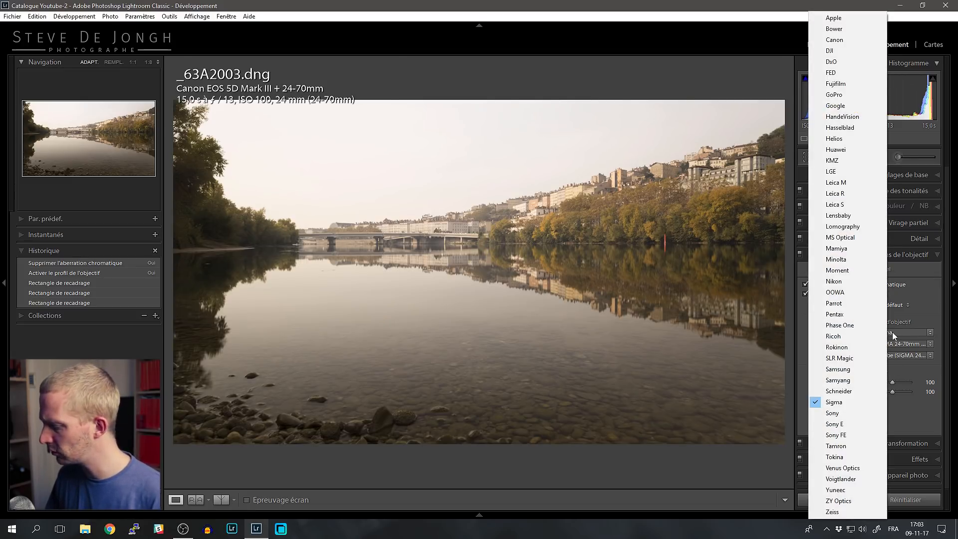
click(839, 447)
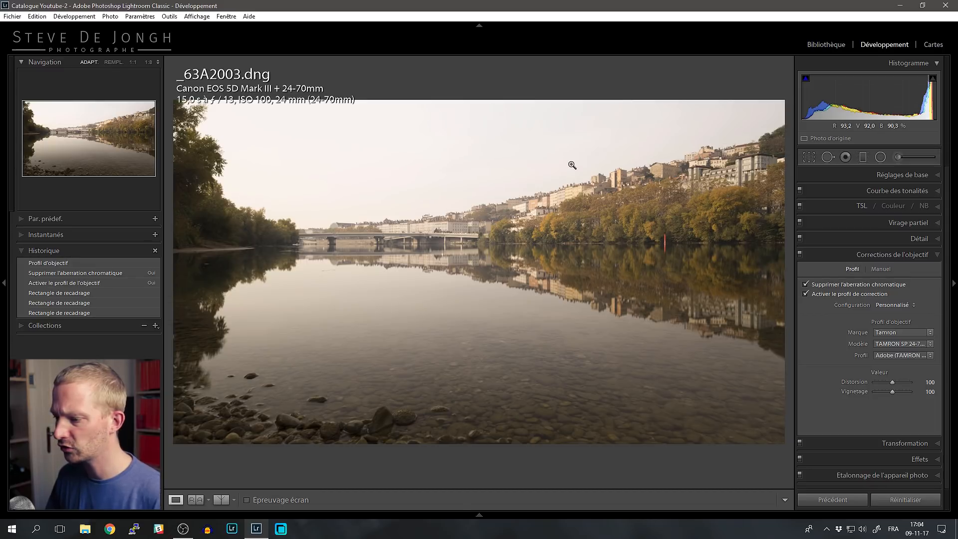
Set the white balance tint to -10 and temperature to 4450, and compare with the original photo
click(898, 175)
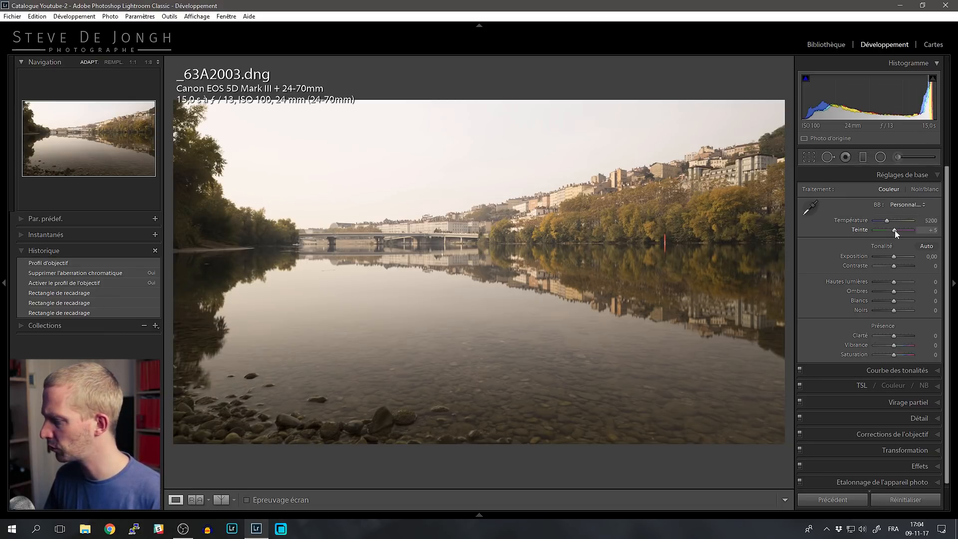
scroll(894, 230, down, 3)
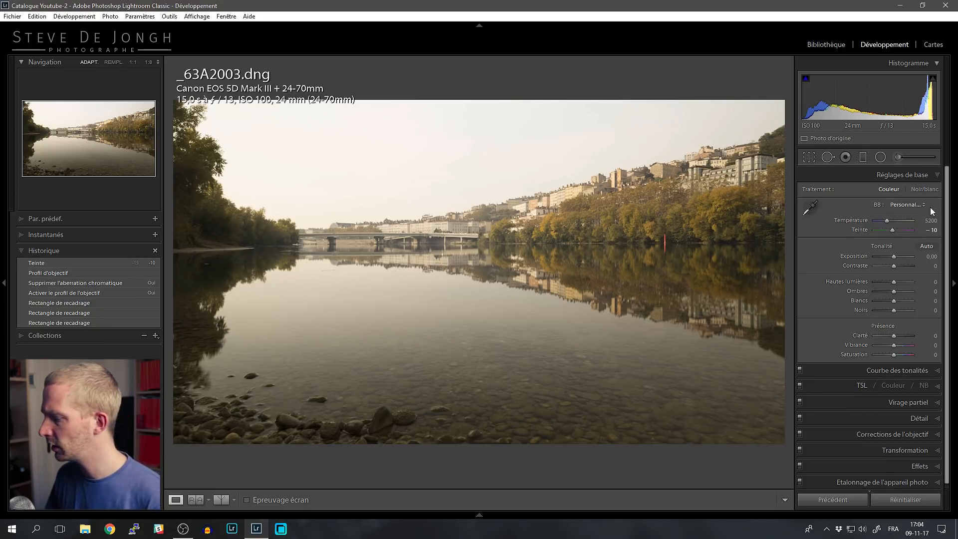
click(884, 221)
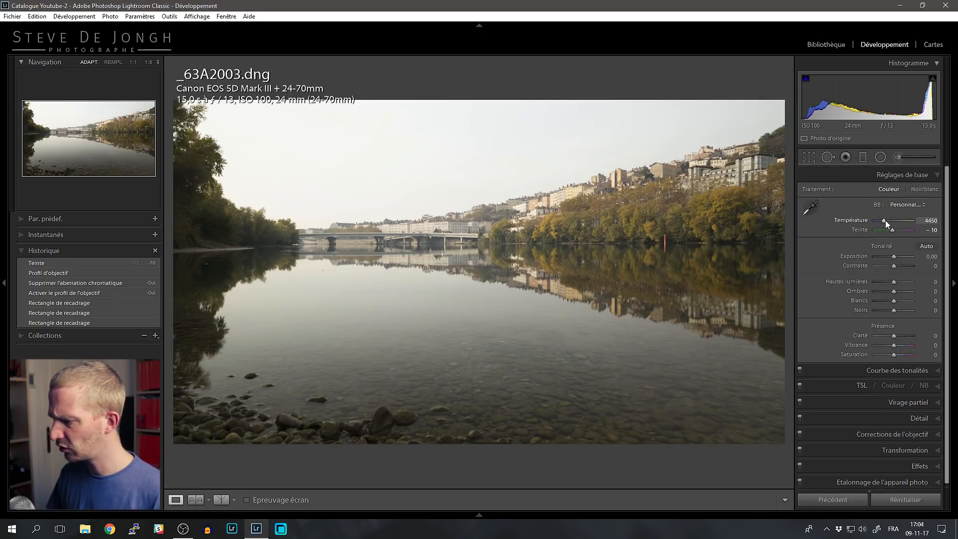
scroll(885, 220, down, 5)
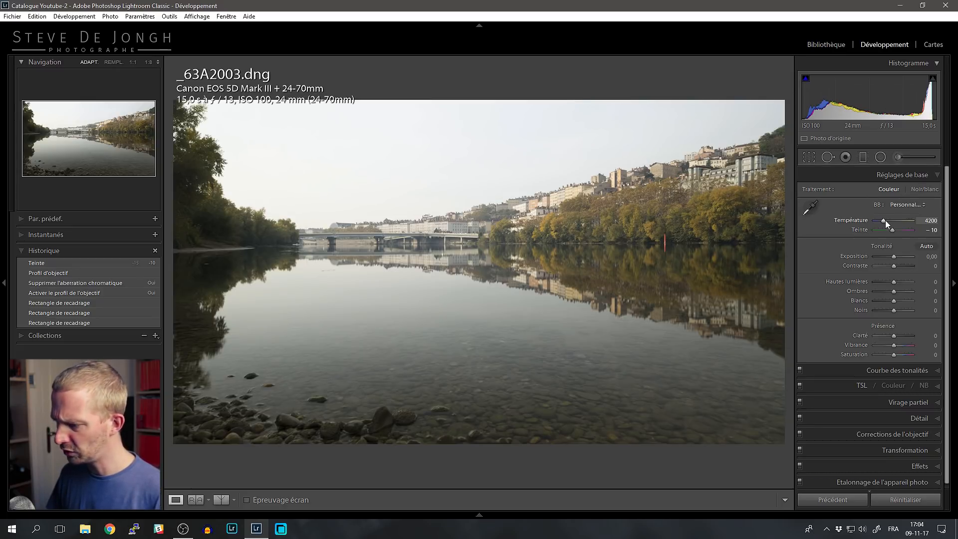
scroll(885, 220, up, 5)
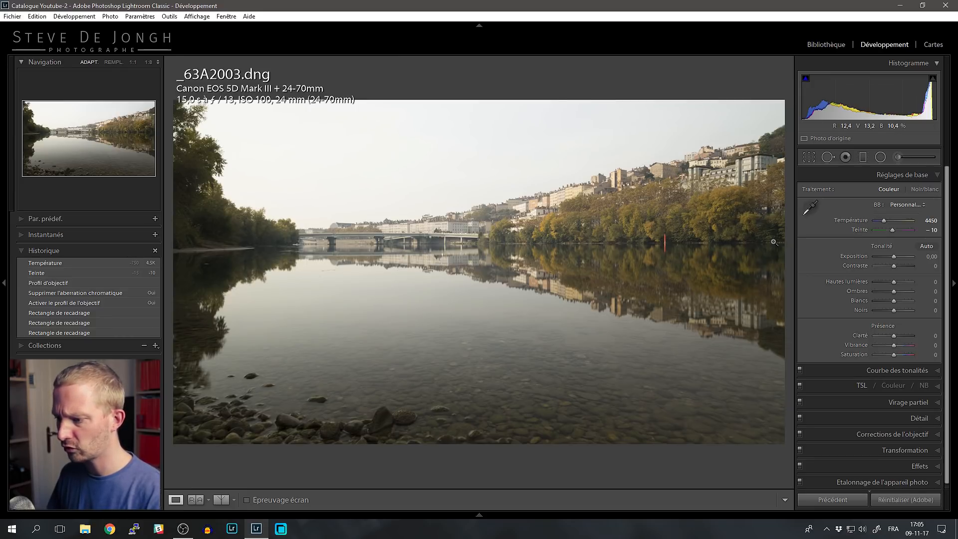
key(backslash)
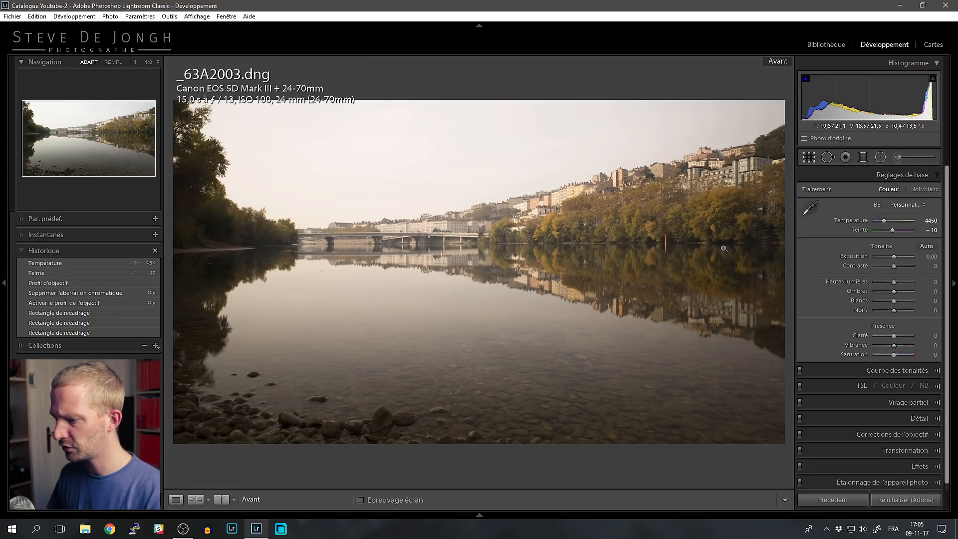
key(backslash)
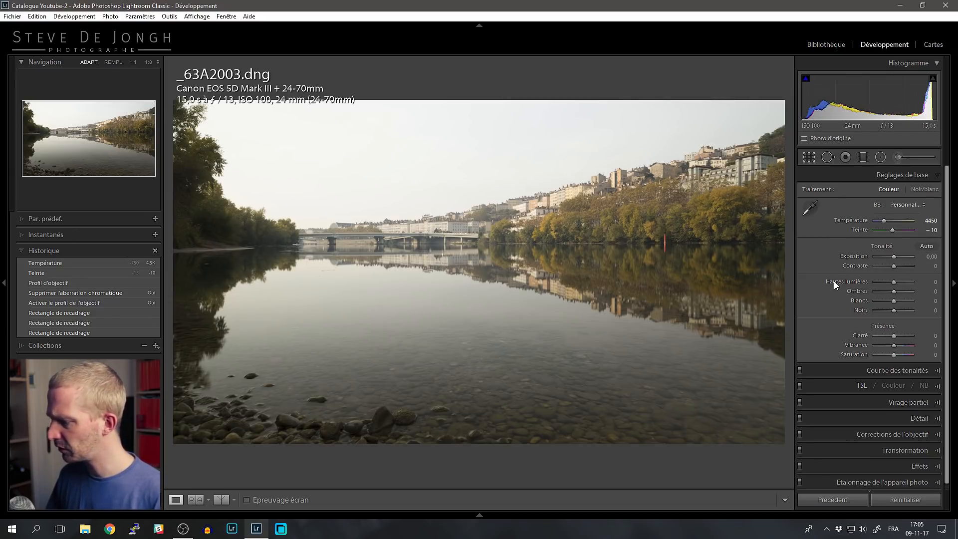
Set the dehaze level (Correction du voile) to +26, checking its effect on the distant buildings and bridge
click(903, 468)
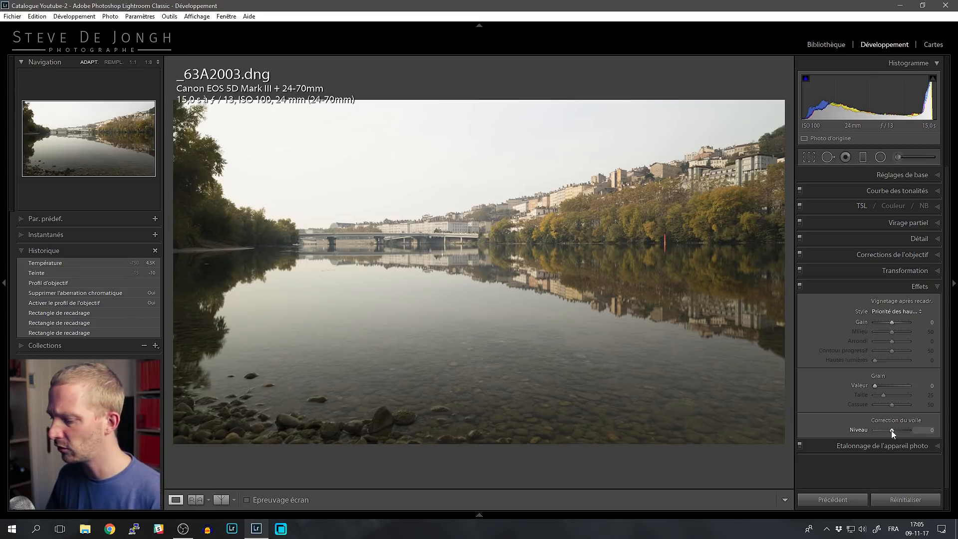
click(447, 212)
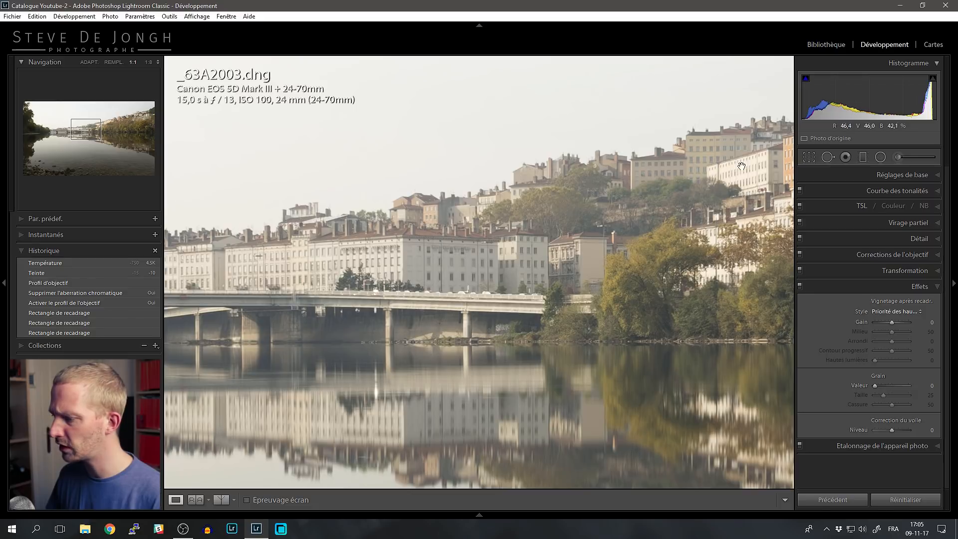
click(558, 241)
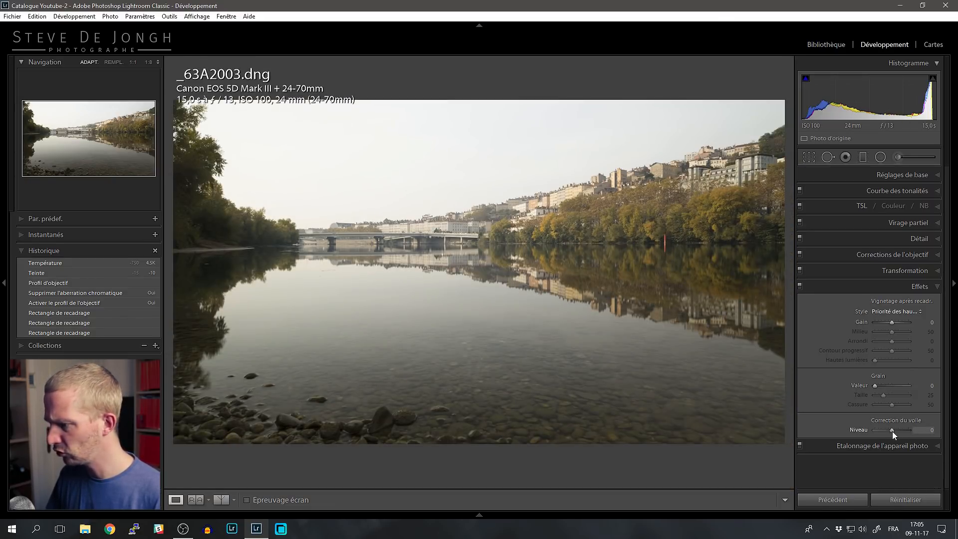
drag(892, 431, 897, 432)
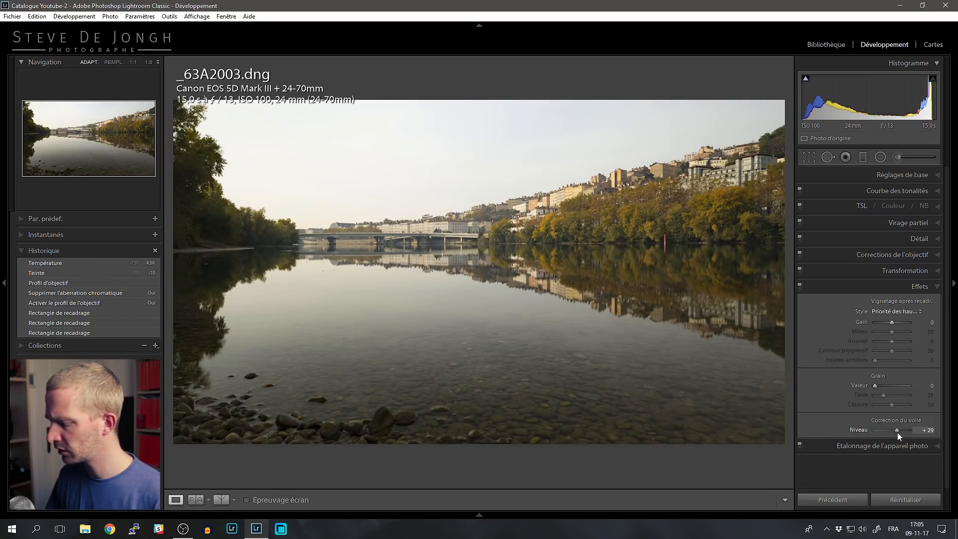
click(434, 169)
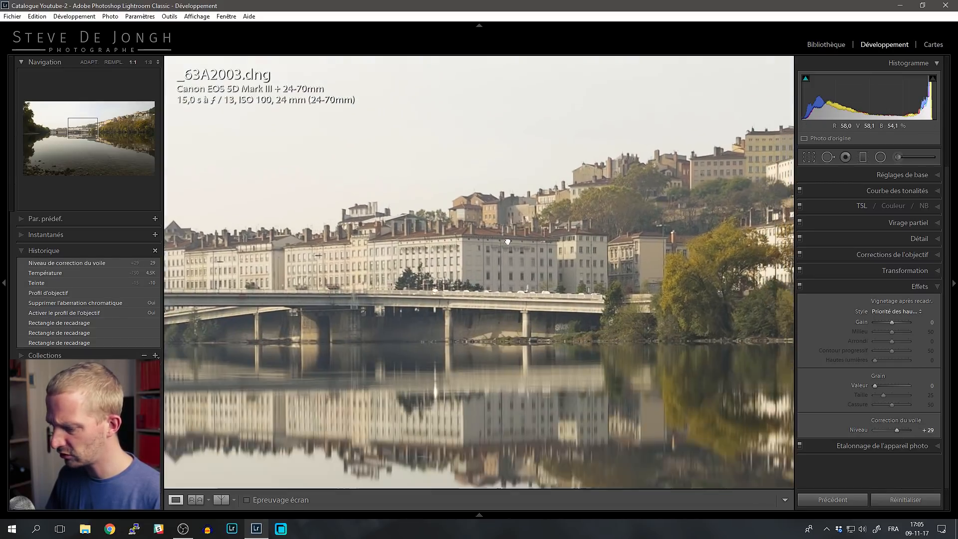
drag(507, 242, 505, 216)
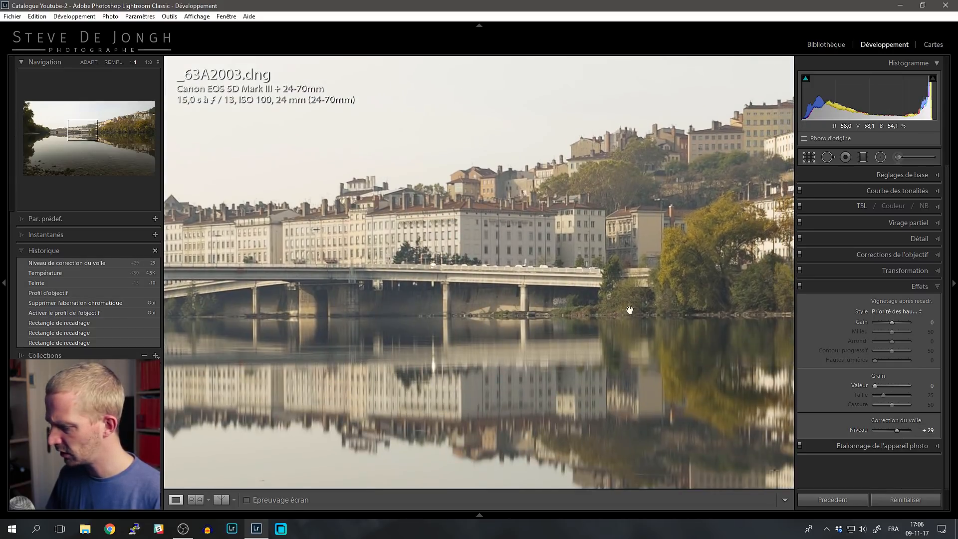
double_click(892, 420)
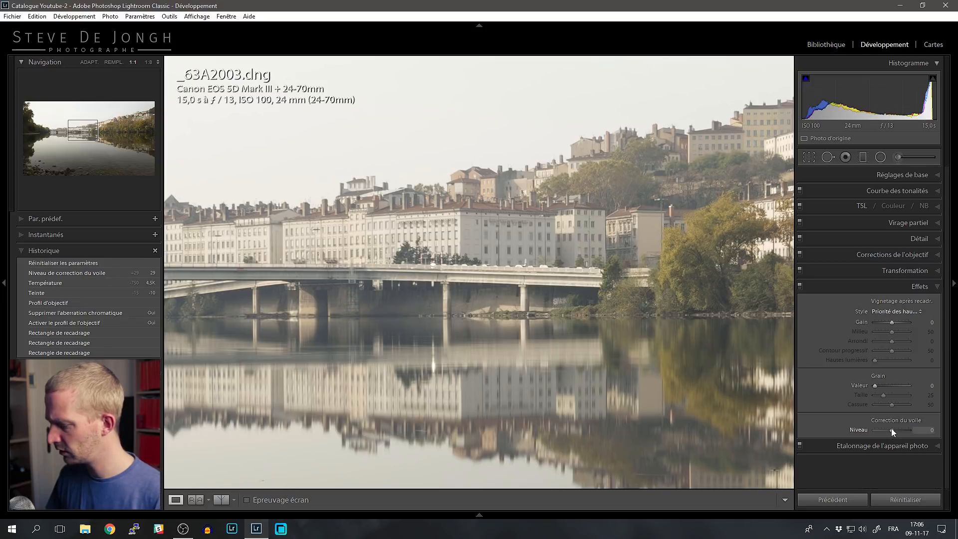
drag(891, 428, 895, 428)
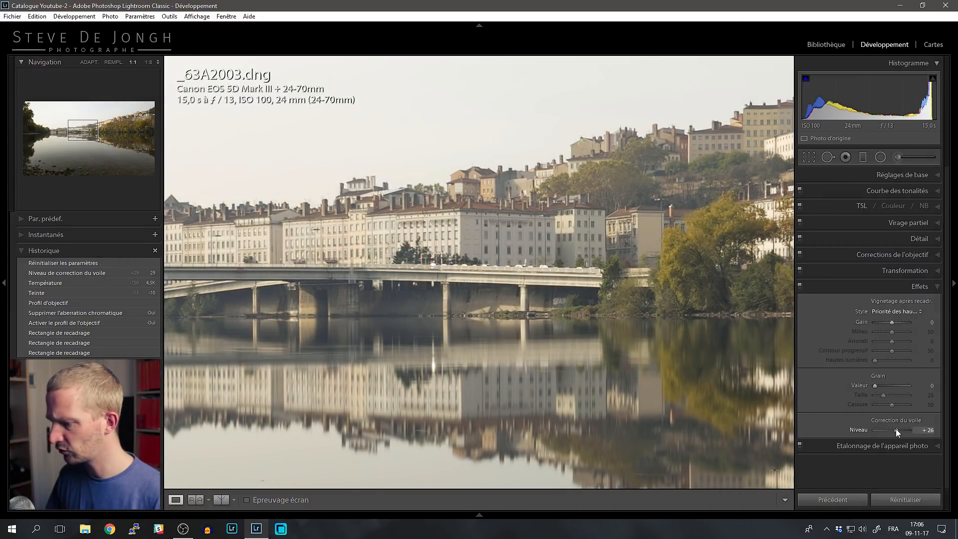
drag(610, 277, 570, 261)
click(570, 262)
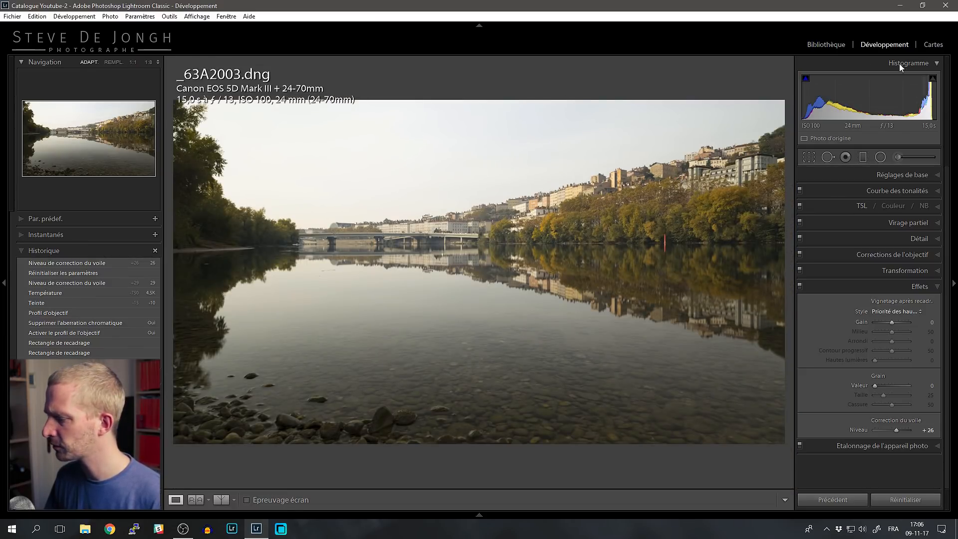
Set the exposure to +0.30 and the highlights to -100 in the basic tone adjustments
click(901, 175)
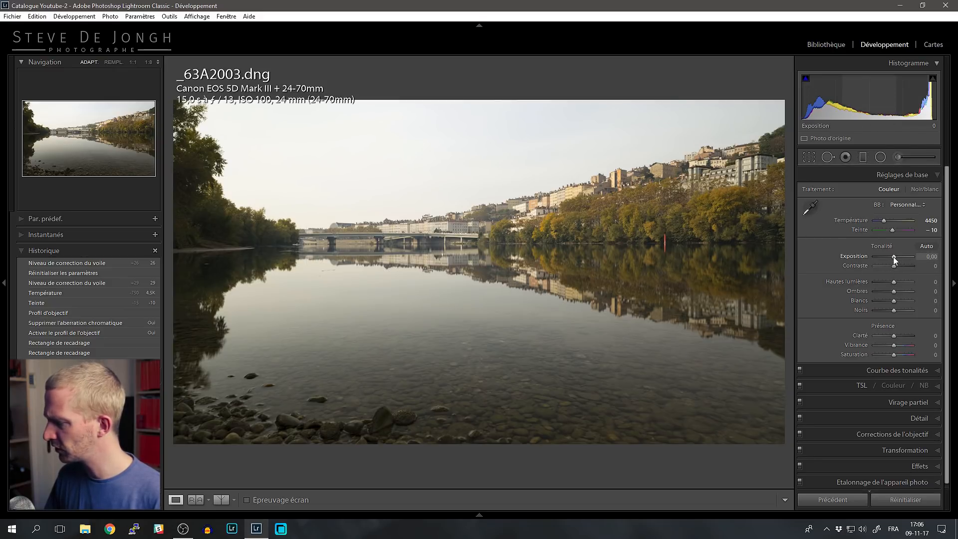
scroll(893, 256, up, 3)
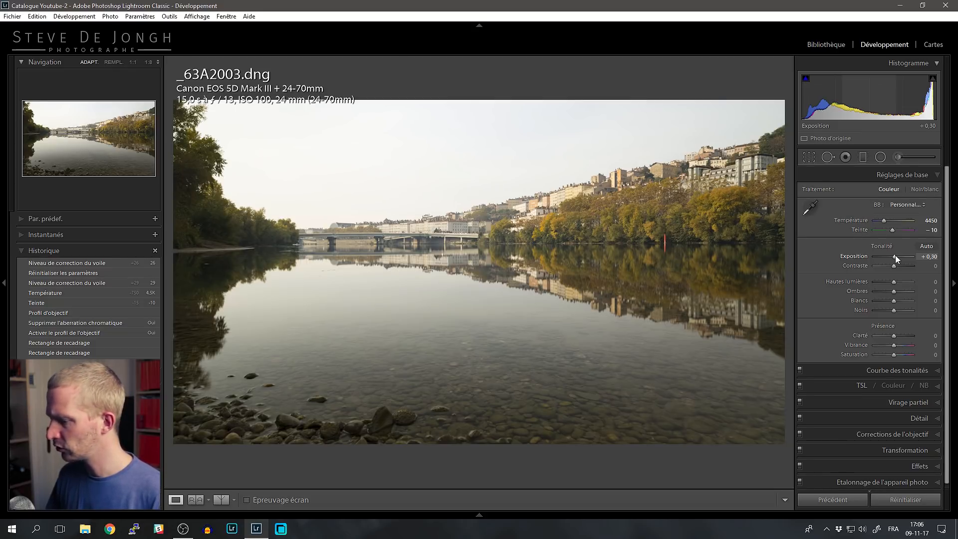
drag(895, 256, 896, 259)
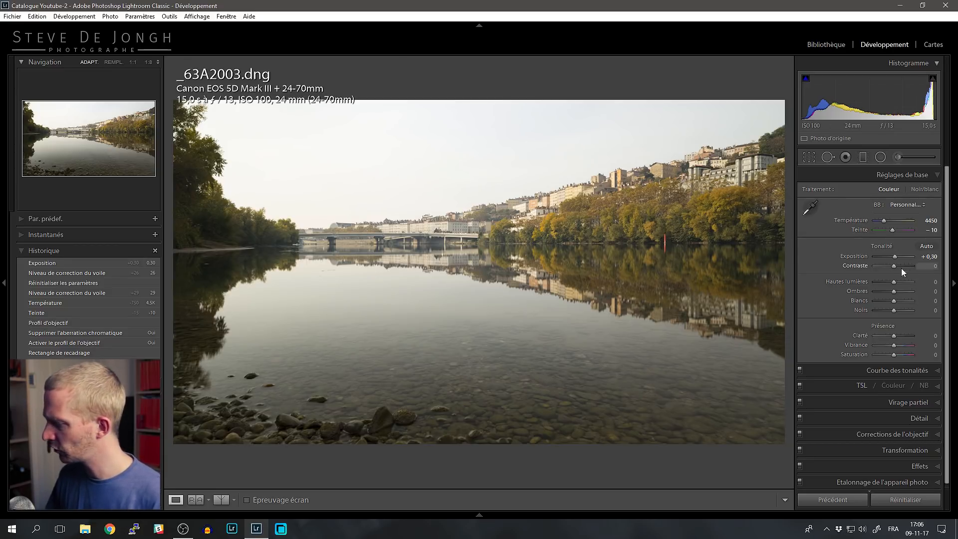
drag(894, 283, 860, 285)
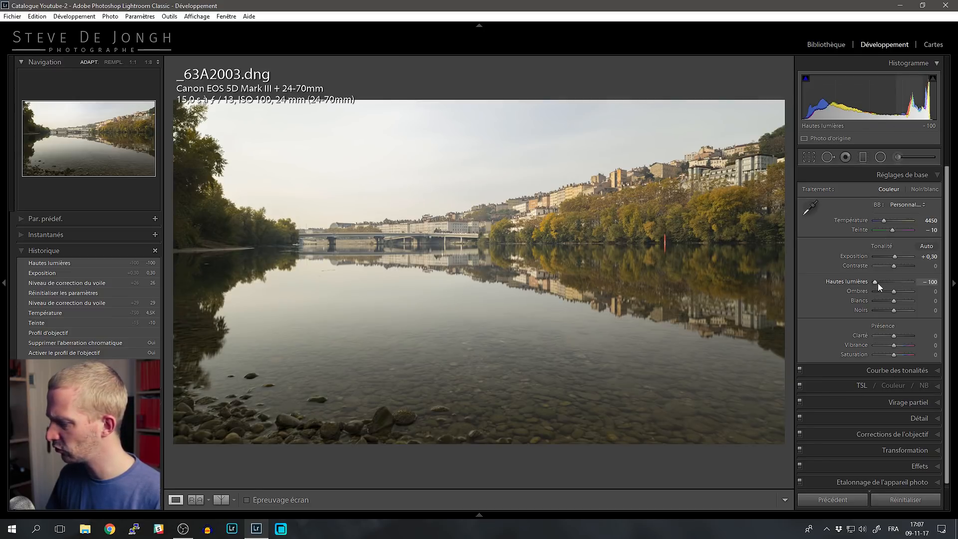
Set the whites to +39, the shadows to +25 and the contrast to +12
drag(894, 300, 901, 297)
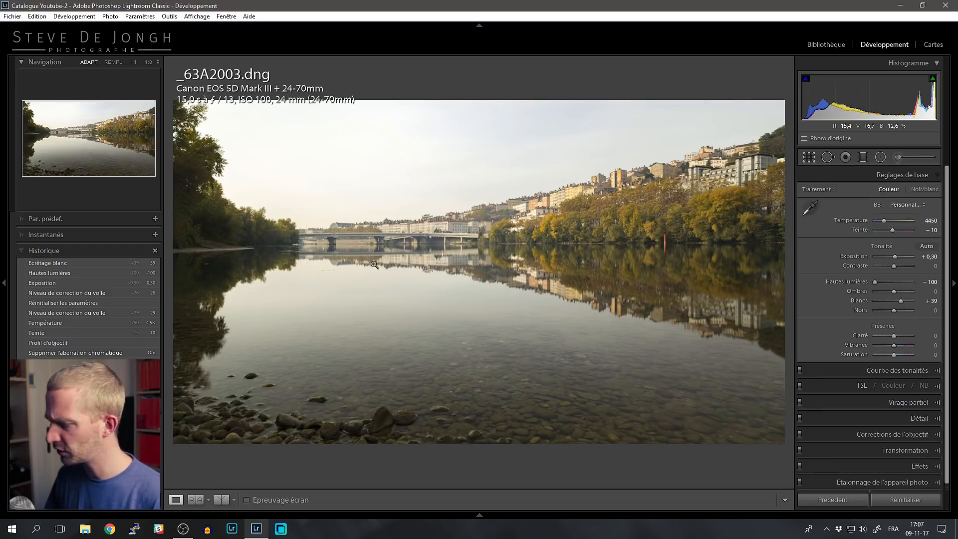
drag(893, 293, 898, 292)
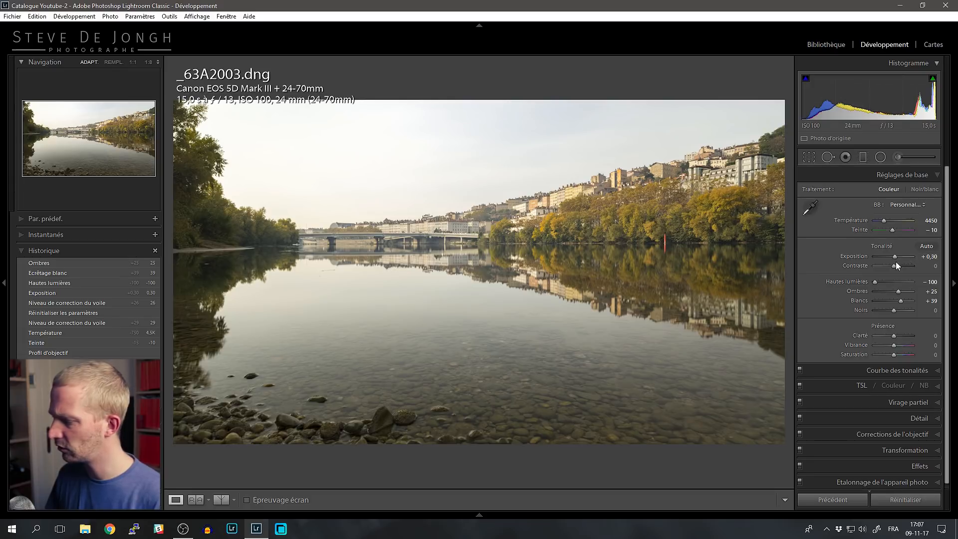
mouse_move(893, 267)
mouse_down()
mouse_move(864, 269)
mouse_move(895, 270)
mouse_up()
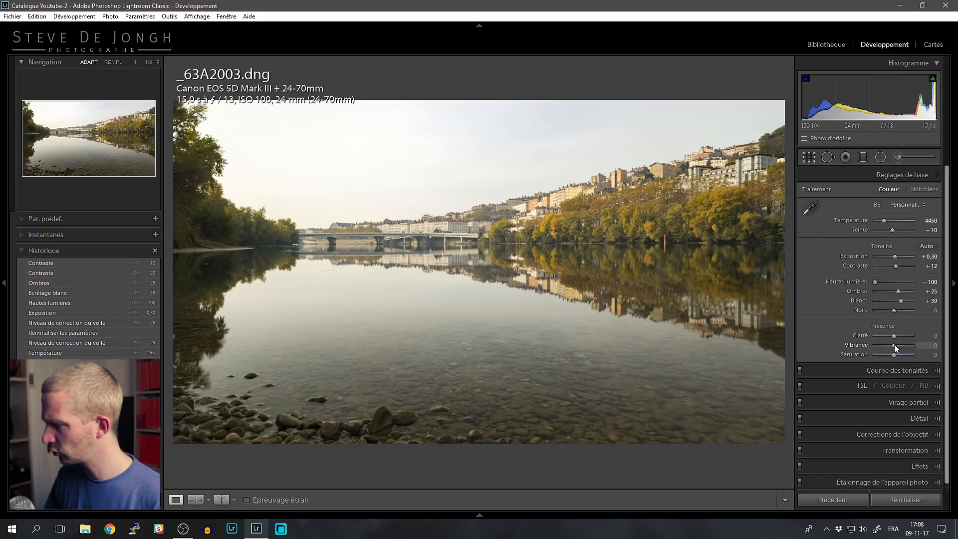
Try a higher vibrance and the saturation at +100 and -100, resetting each adjustment to 0
drag(893, 345, 897, 346)
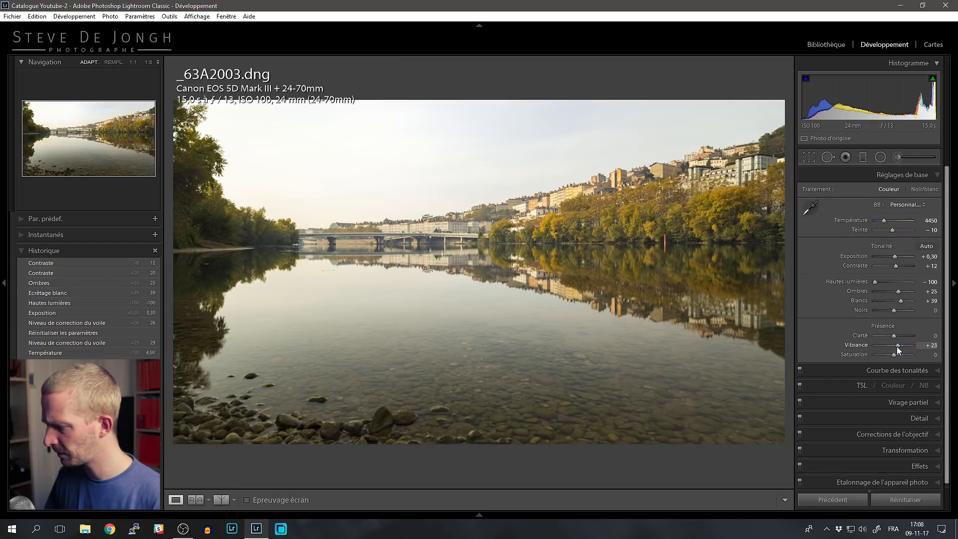
double_click(896, 347)
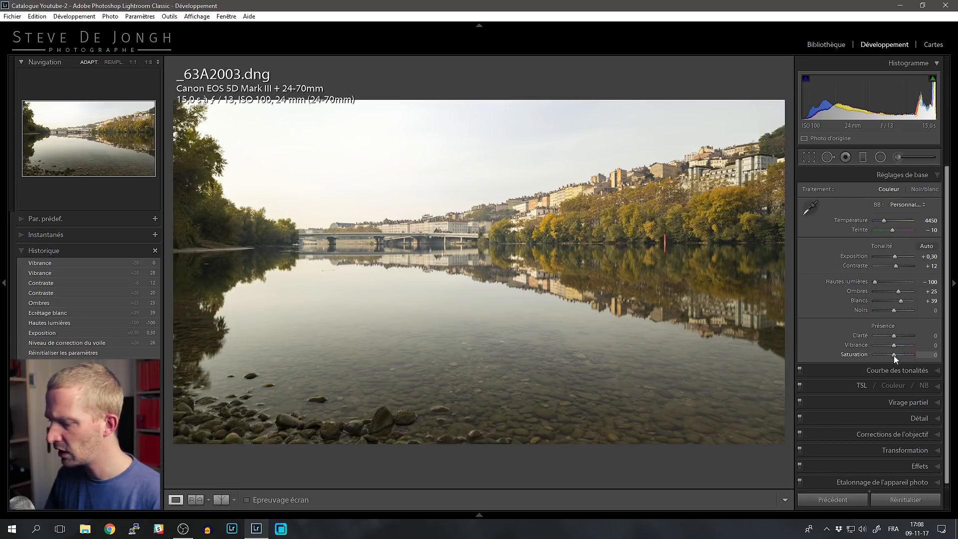
drag(893, 355, 921, 351)
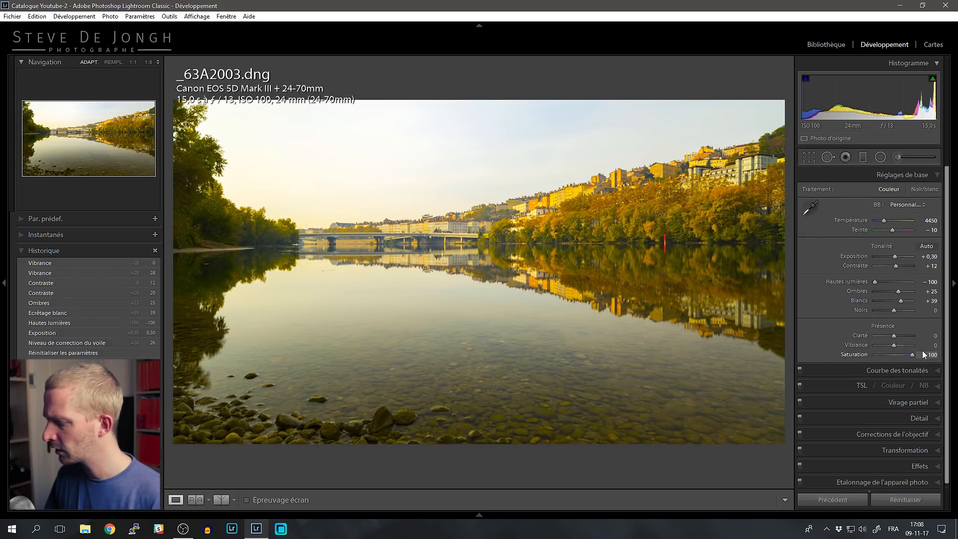
drag(922, 350, 848, 354)
double_click(851, 354)
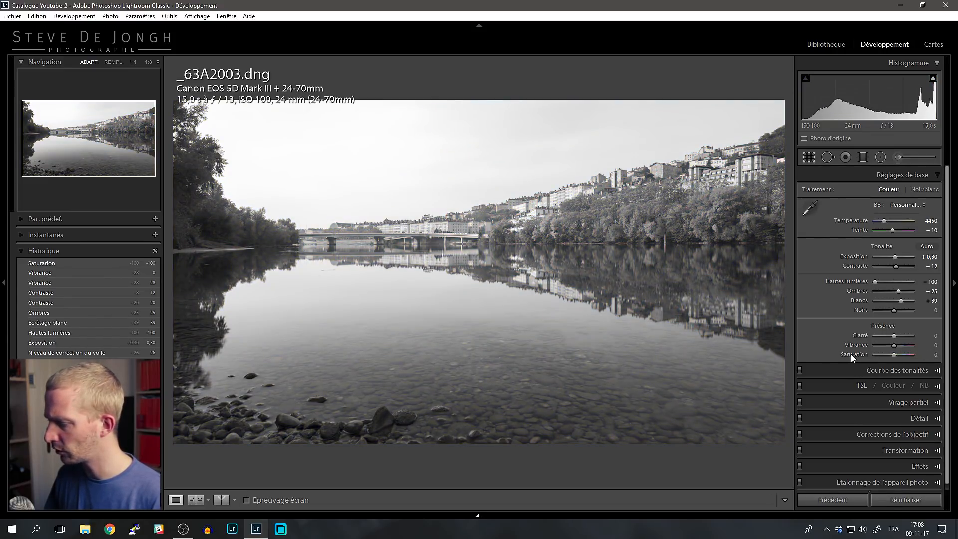
Set the photo's vibrance to +20 in the basic adjustments
mouse_move(896, 345)
mouse_down()
mouse_move(939, 345)
mouse_move(881, 347)
mouse_move(898, 353)
mouse_up()
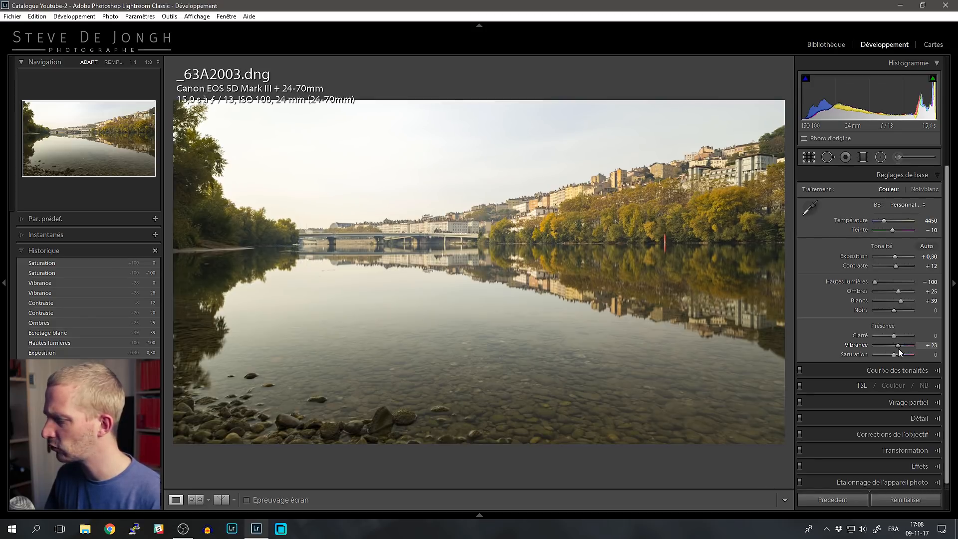
drag(900, 352, 897, 353)
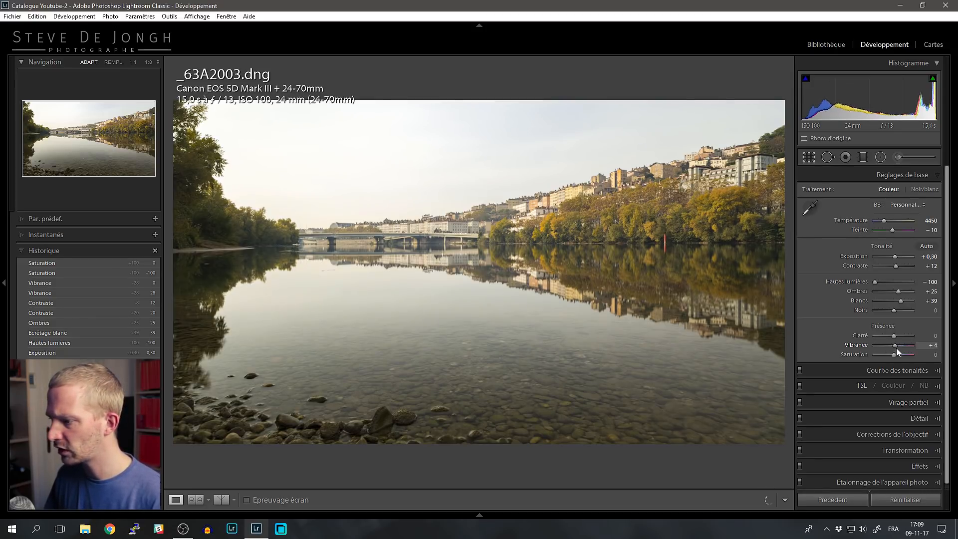
Add a slightly tilted graduated filter running from the sky down to the shallow water in the foreground
scroll(896, 348, up, 4)
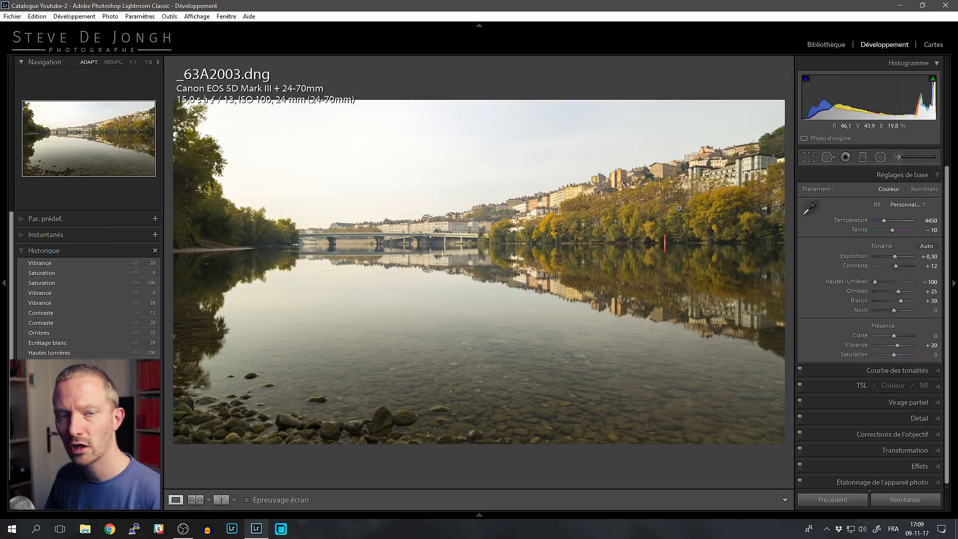
click(863, 156)
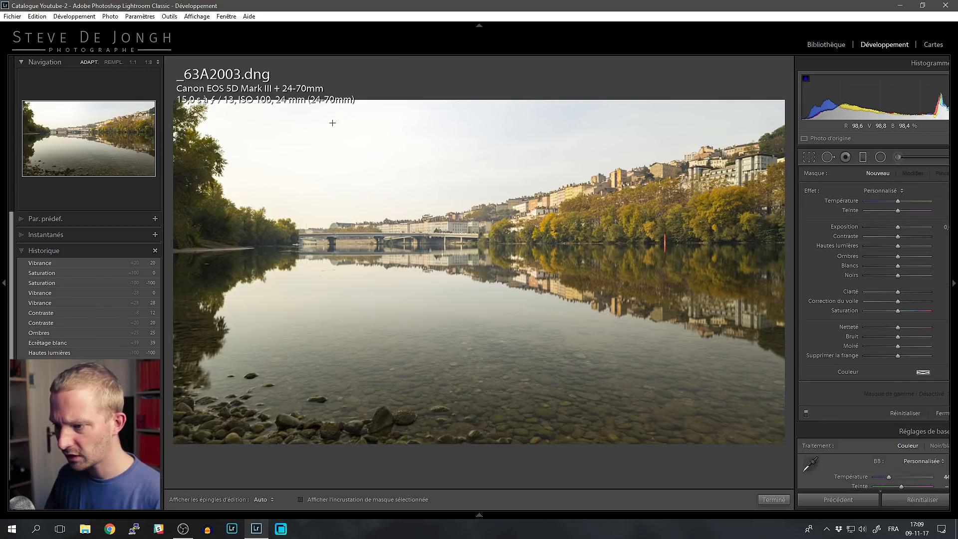
drag(383, 125, 446, 442)
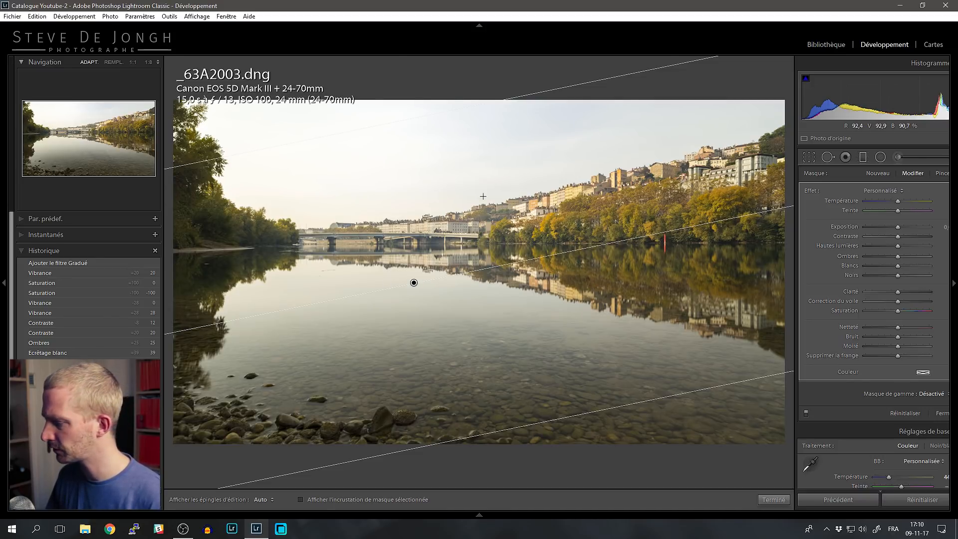
Set the graduated filter's exposure to -0.34, highlights to -100, whites to 10 and blacks to -78
mouse_move(889, 226)
mouse_down()
mouse_move(909, 231)
mouse_move(885, 227)
mouse_up()
double_click(889, 228)
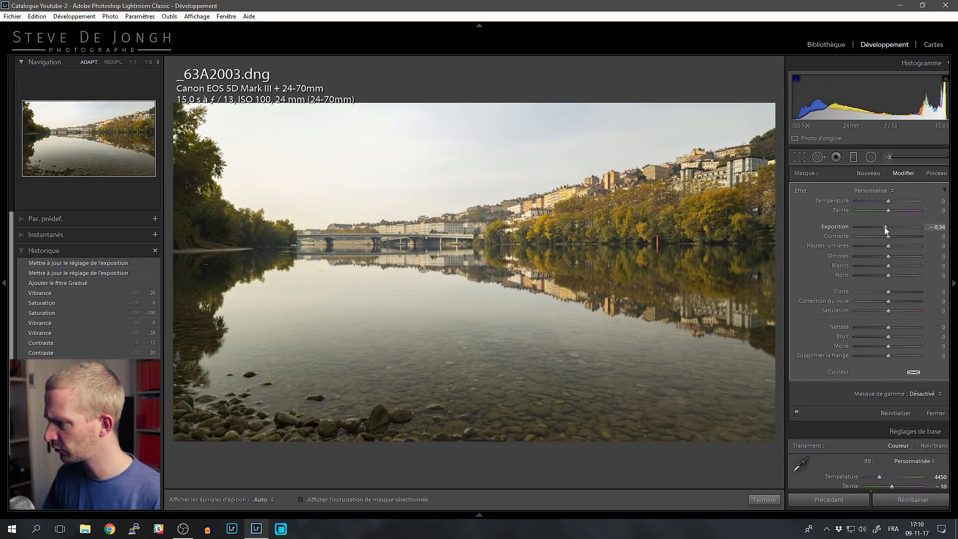
drag(885, 227, 852, 249)
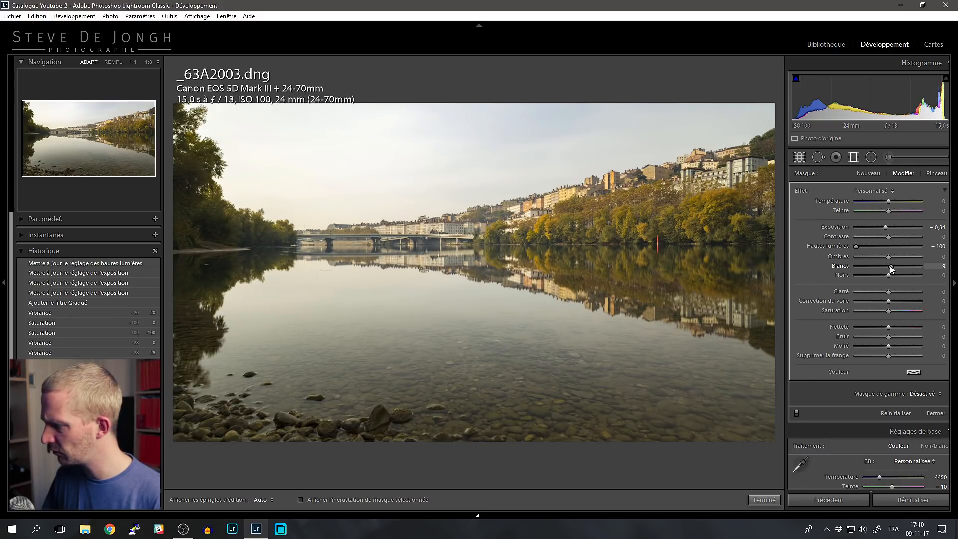
drag(890, 266, 890, 265)
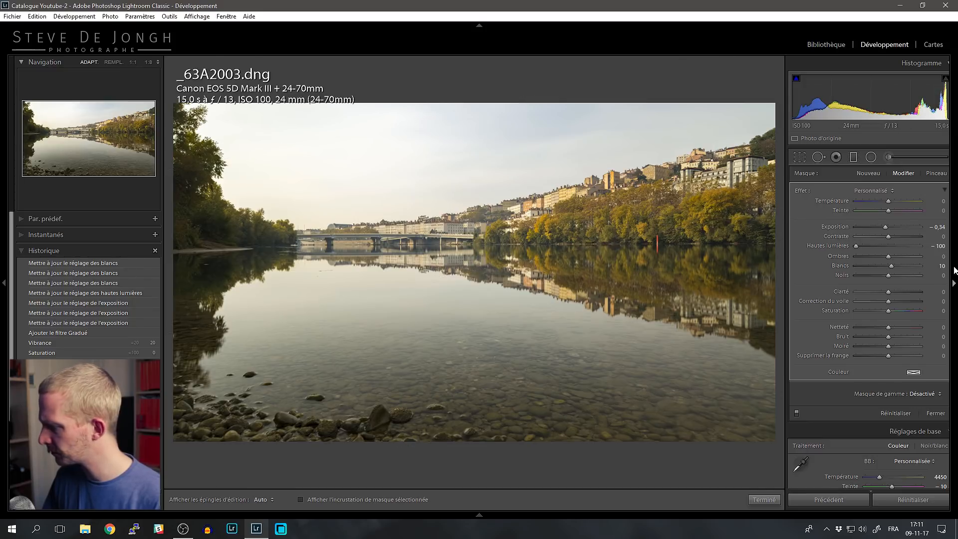
drag(888, 275, 867, 274)
mouse_move(854, 278)
mouse_down()
mouse_move(872, 276)
mouse_move(863, 277)
mouse_up()
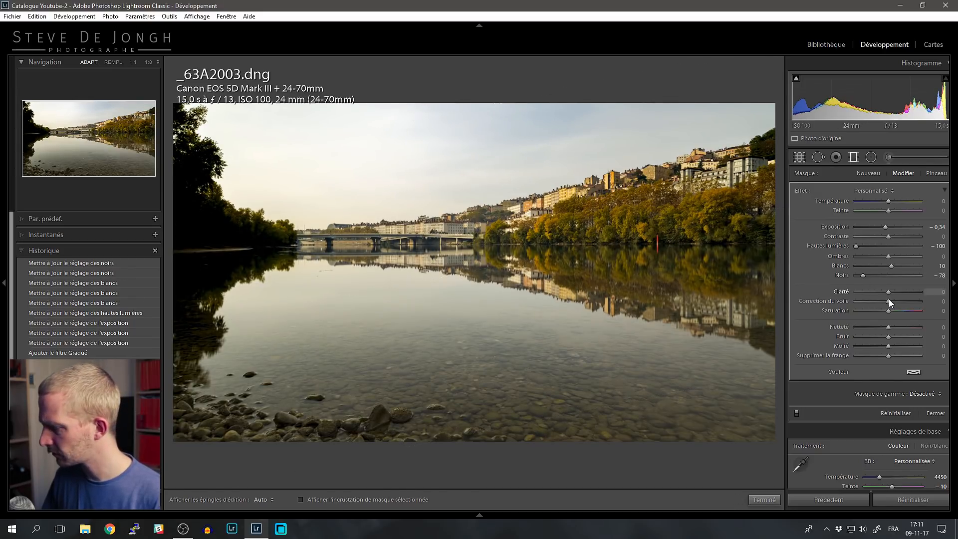
Set the graduated filter's dehaze and saturation to 13, highlights to -98 and temperature to -3, and compare the photo without the filter
drag(890, 299, 943, 303)
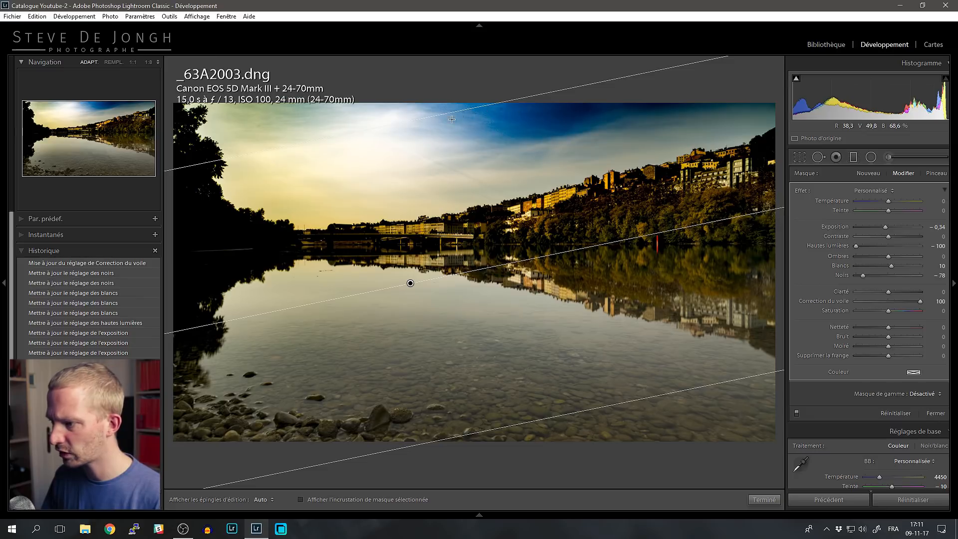
double_click(841, 300)
drag(888, 299, 892, 302)
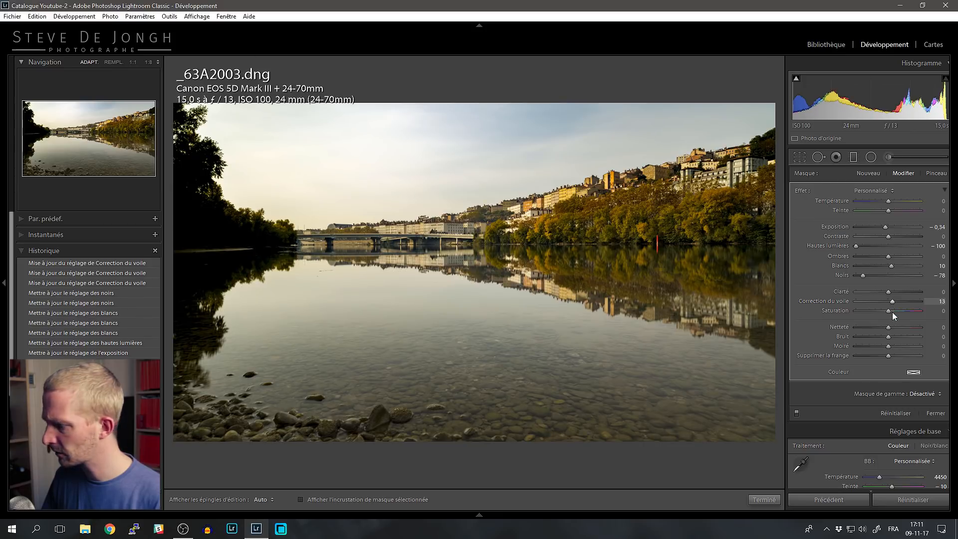
drag(856, 246, 855, 244)
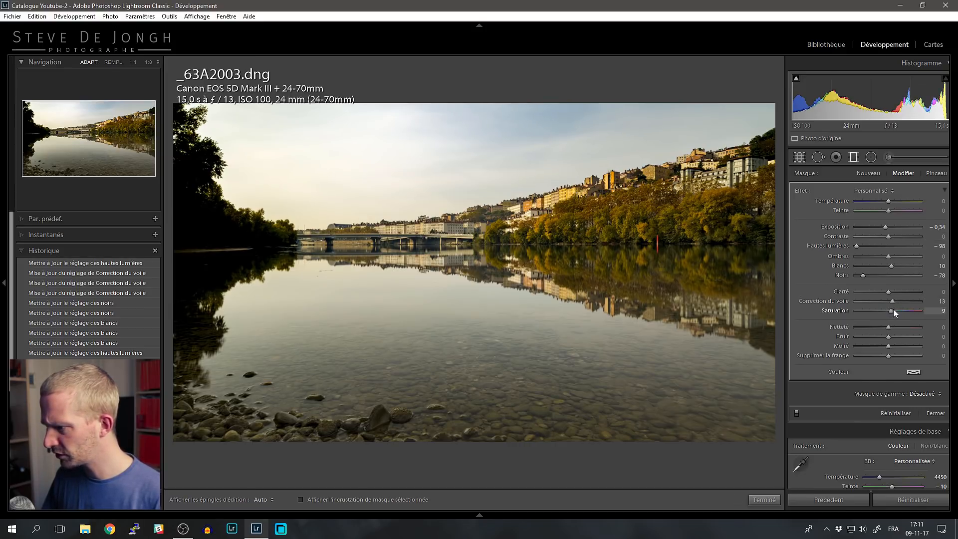
drag(894, 309, 893, 309)
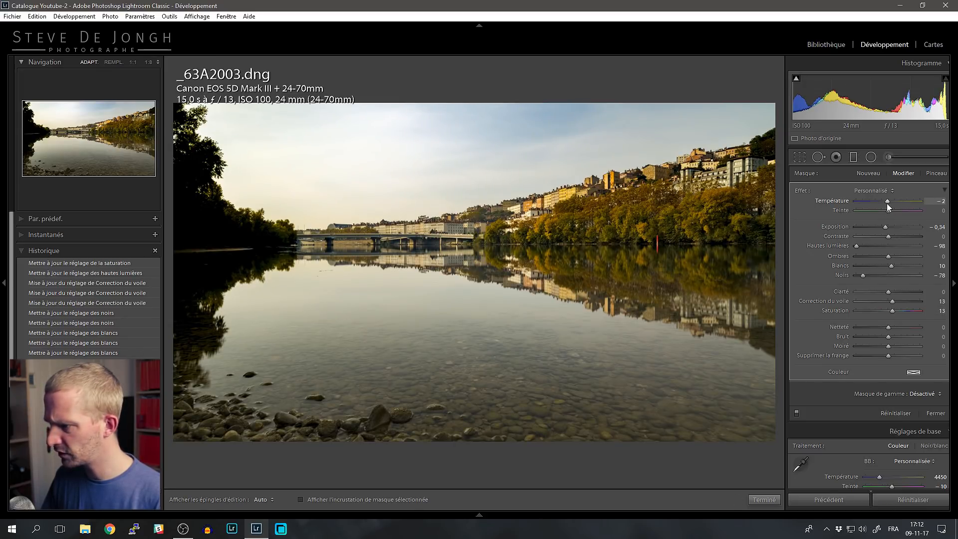
key(Down)
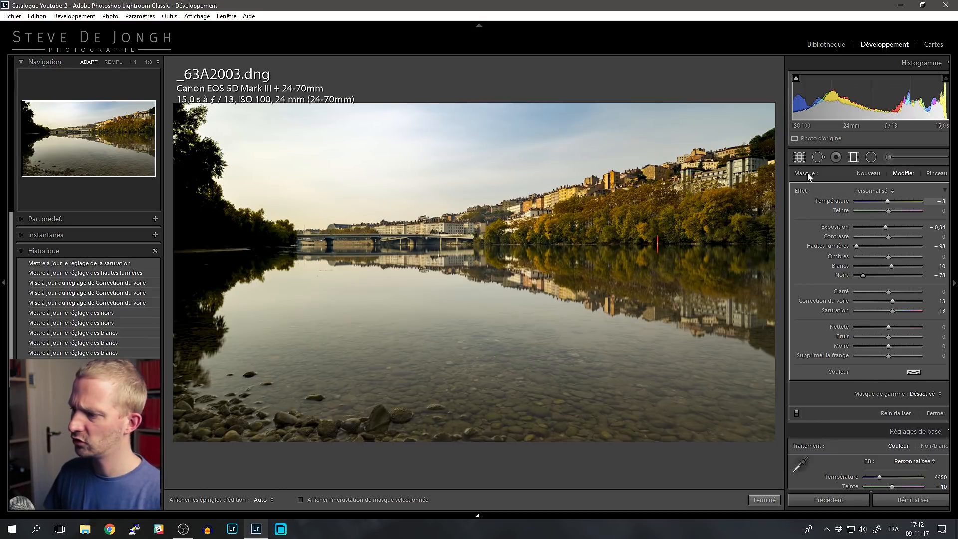
click(796, 413)
click(796, 413)
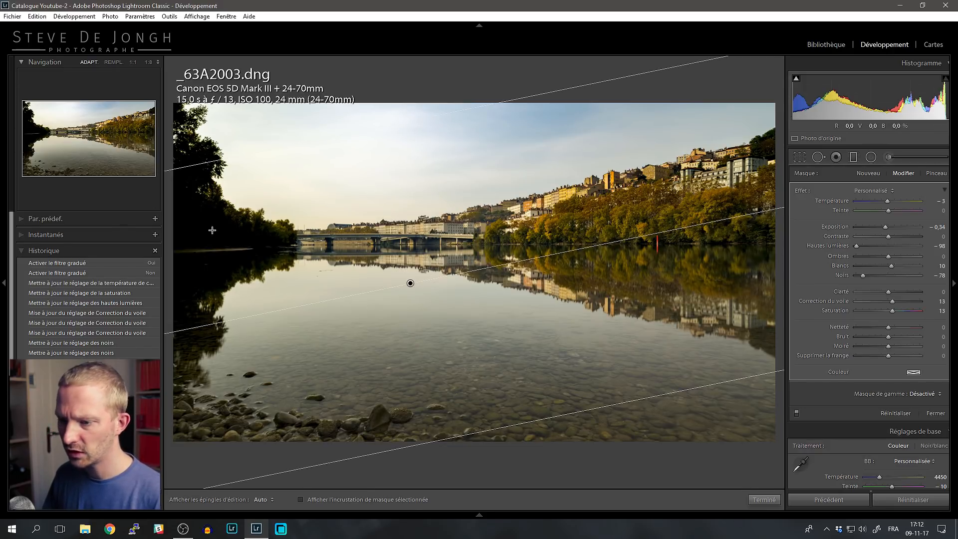
Restrict the graduated filter with a luminance range mask (Masque de gamme: Luminance) and show the mask overlay
click(923, 394)
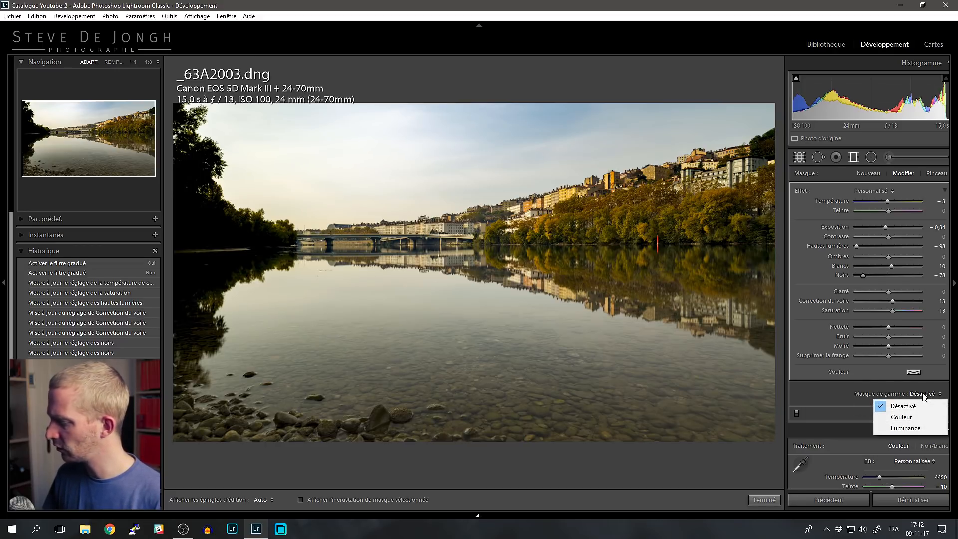
click(924, 396)
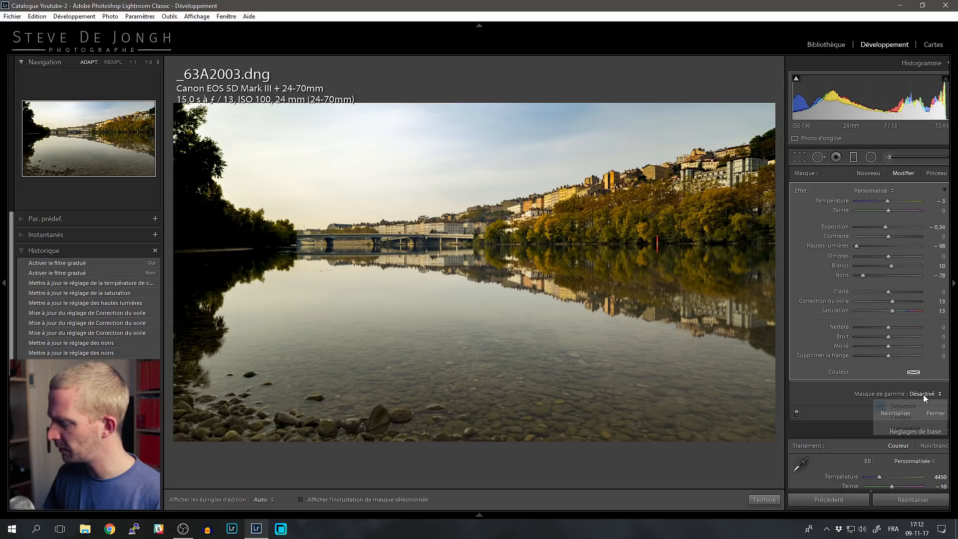
click(924, 395)
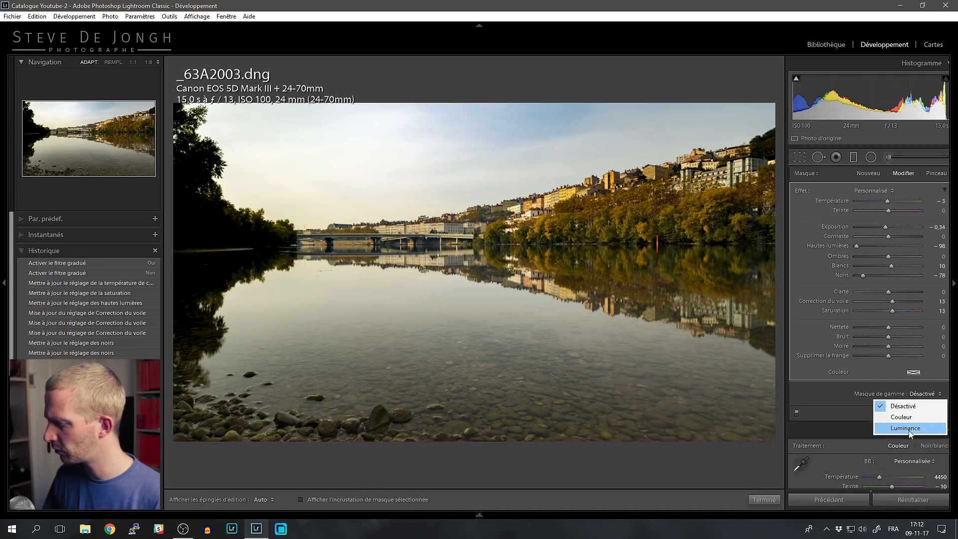
click(908, 430)
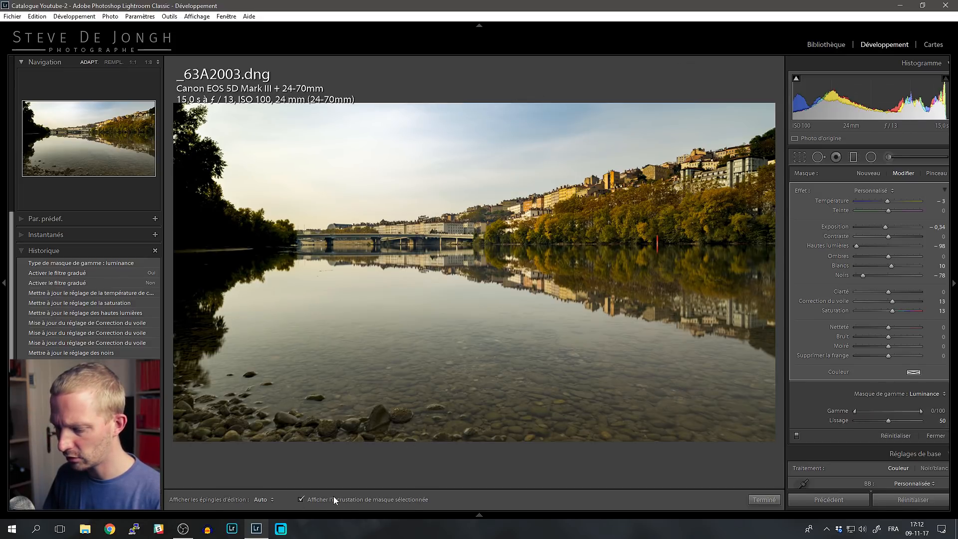
click(301, 500)
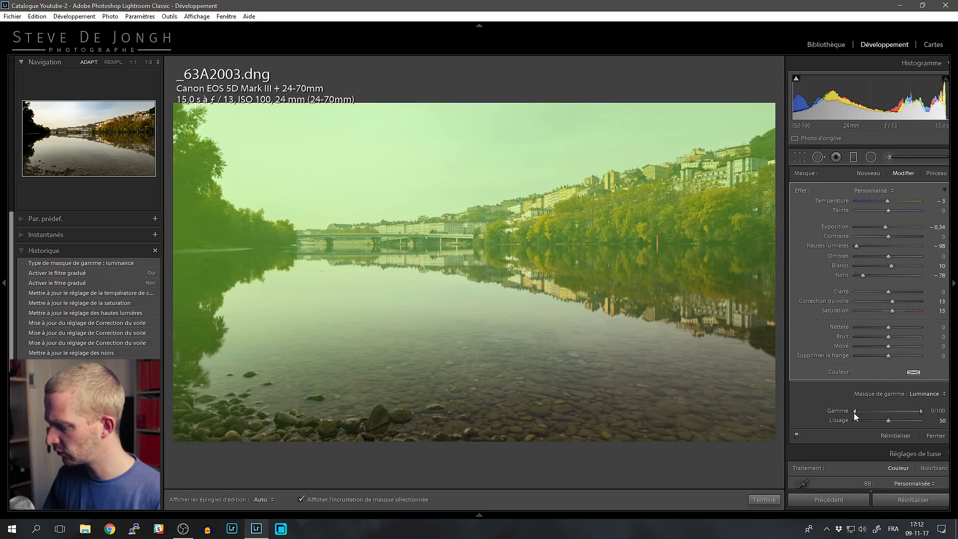
Set the luminance mask's range to 58/100 and its smoothness to 24, and hide the mask overlay
drag(854, 411, 876, 423)
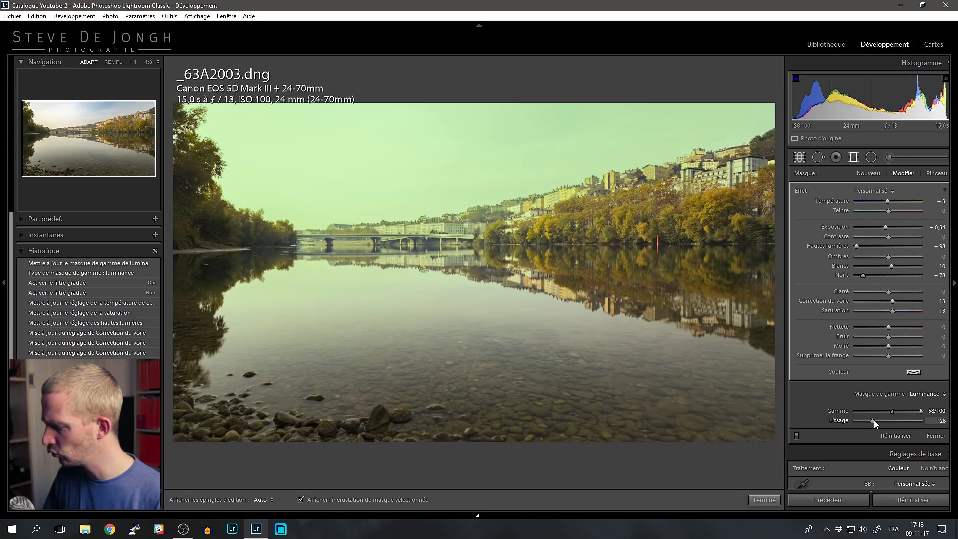
drag(879, 420, 872, 417)
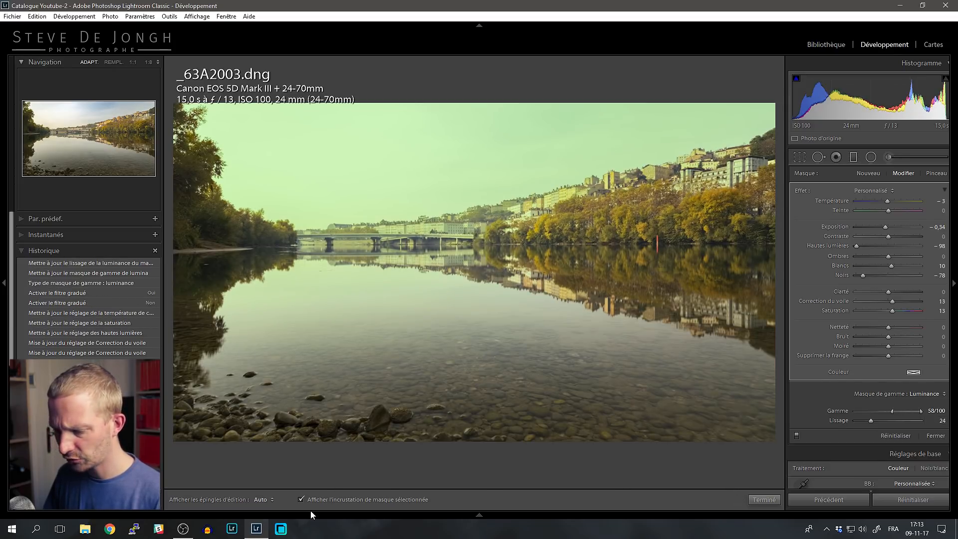
click(331, 498)
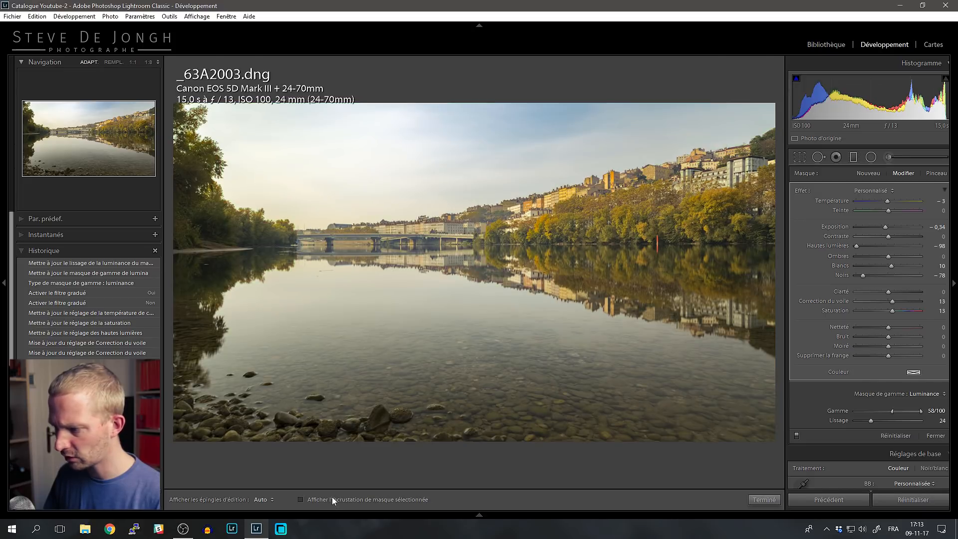
Set the luminance mask's smoothness to 38, compare the photo without the filter, and close the graduated filter
mouse_move(871, 422)
mouse_down()
mouse_move(857, 420)
mouse_move(873, 420)
mouse_up()
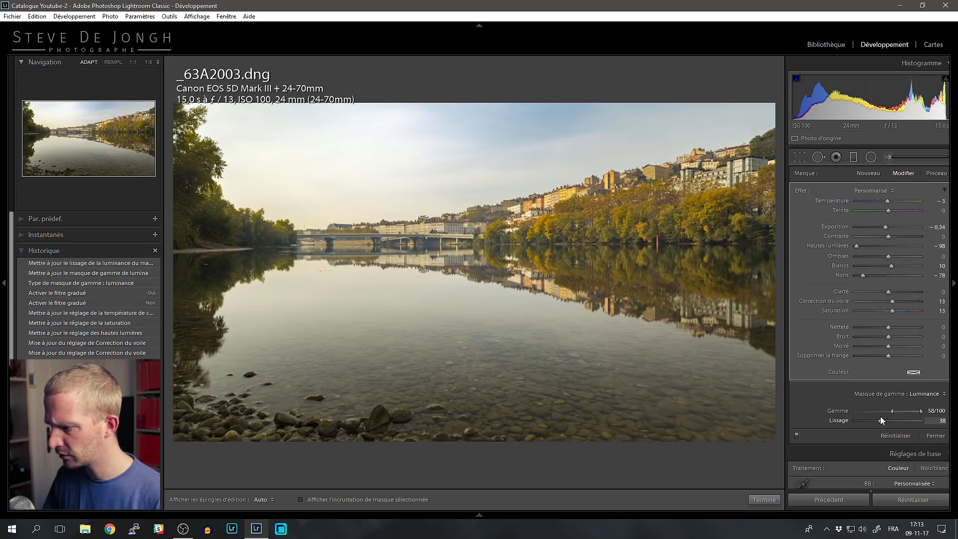
drag(880, 416, 880, 416)
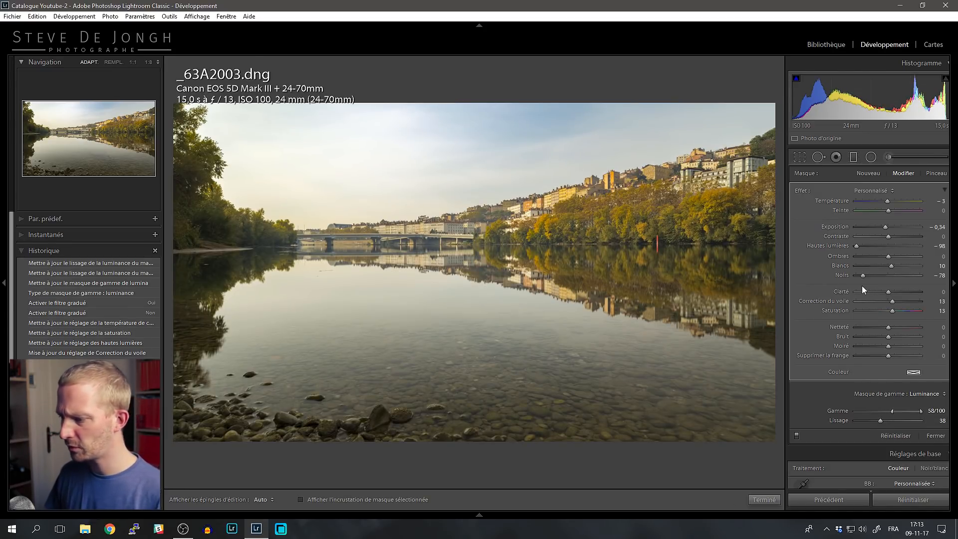
click(796, 435)
click(796, 435)
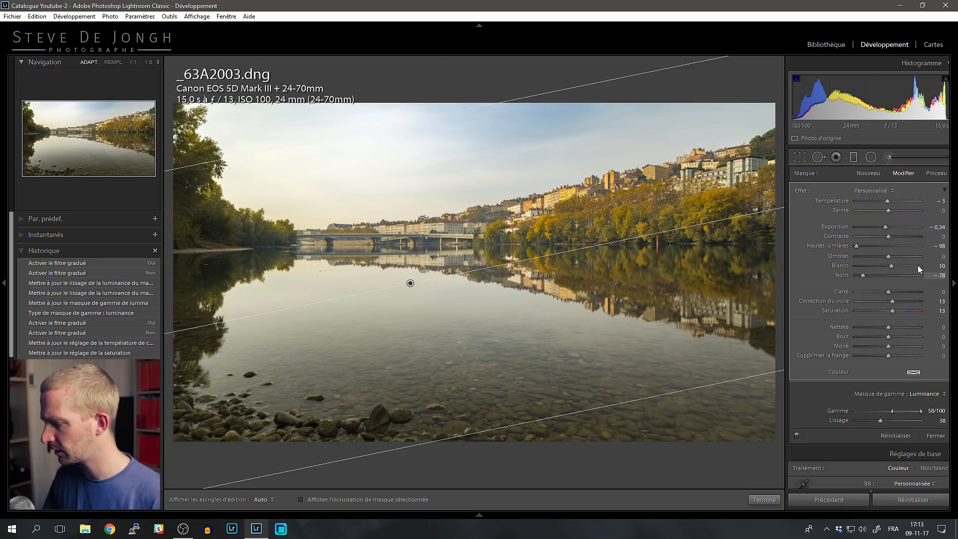
key(m)
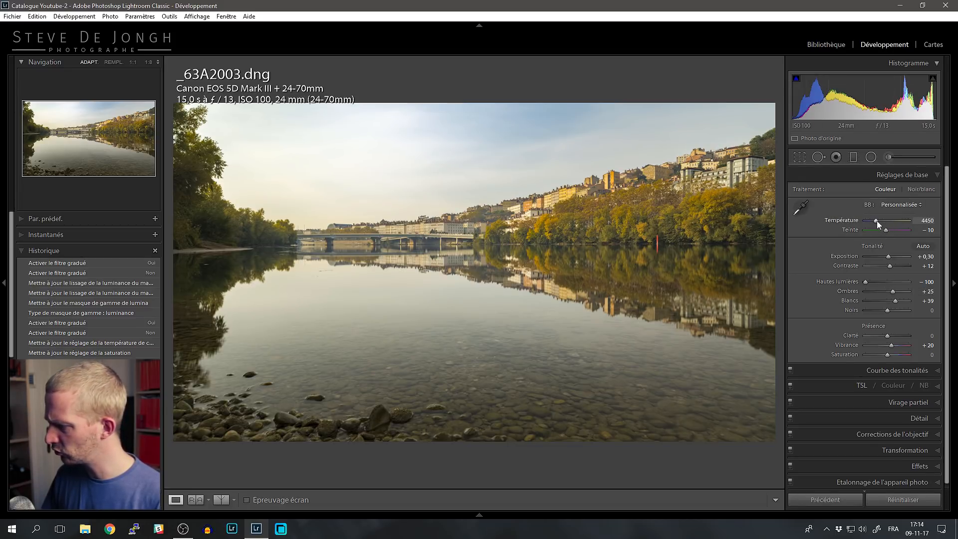
Lower the photo's overall white balance temperature to 4200
key(Down)
key(Down)
key(Down)
key(Down)
key(Down)
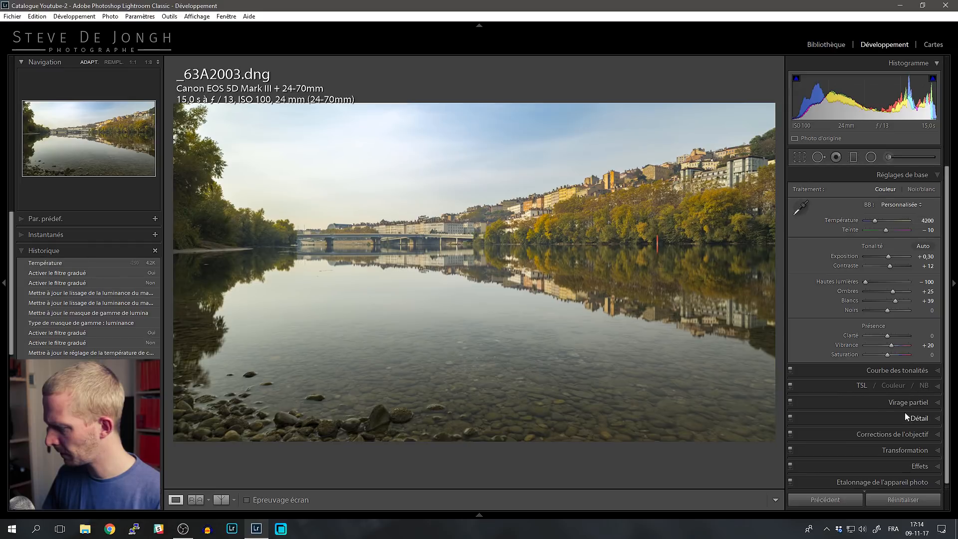
Shift the photo's color hues (Teinte): green (Vert) to -27, yellow (Jaune) to -10 and orange to -14
click(863, 387)
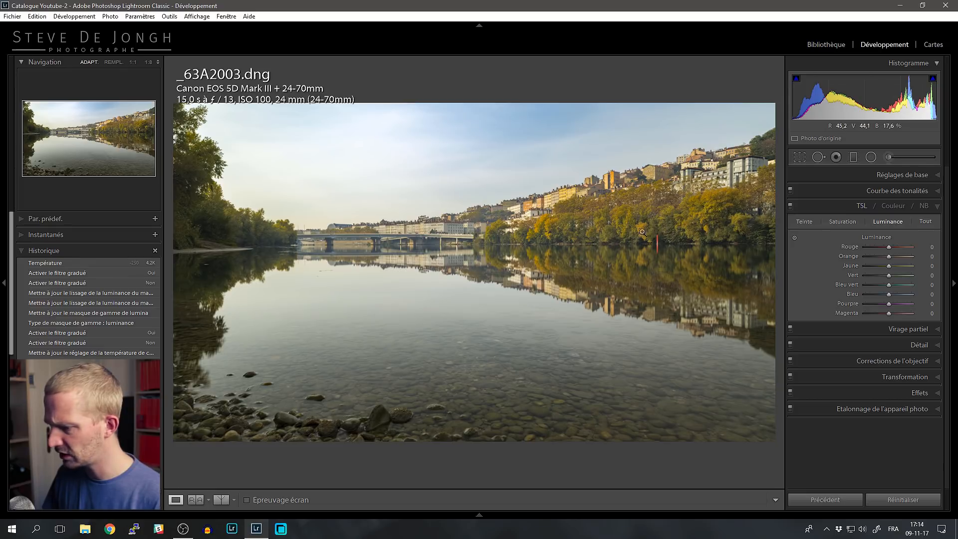
click(839, 220)
click(802, 222)
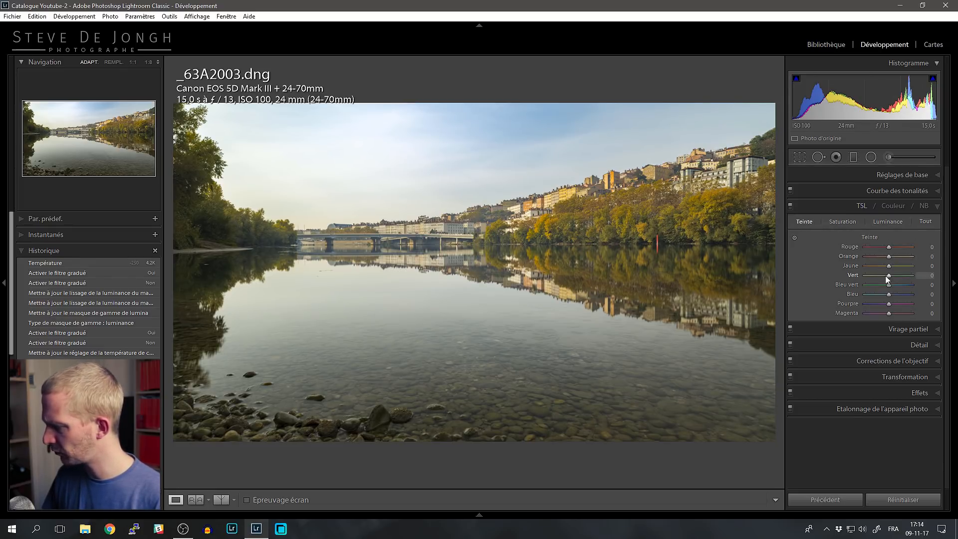
mouse_move(886, 277)
mouse_down()
mouse_move(871, 277)
mouse_move(887, 267)
mouse_up()
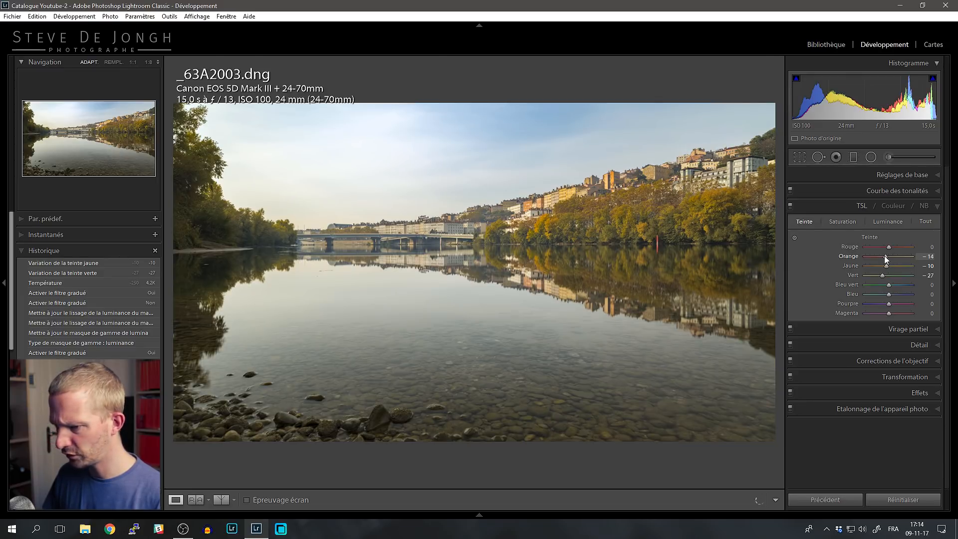
Compare the photo without the color adjustments, then set the Bleu vert hue to +20 and reset the Bleu hue to 0
click(790, 205)
click(790, 205)
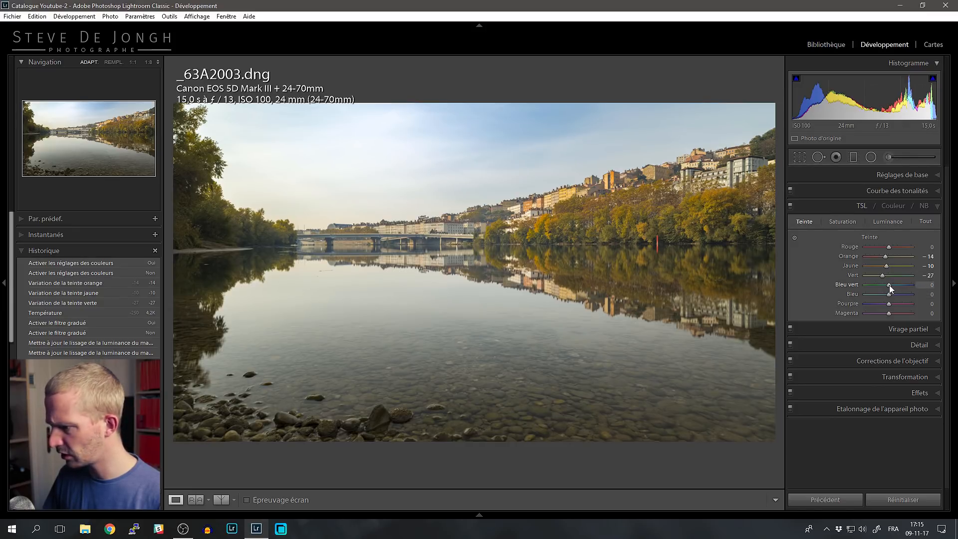
mouse_move(889, 286)
mouse_down()
mouse_move(899, 294)
mouse_move(890, 292)
mouse_up()
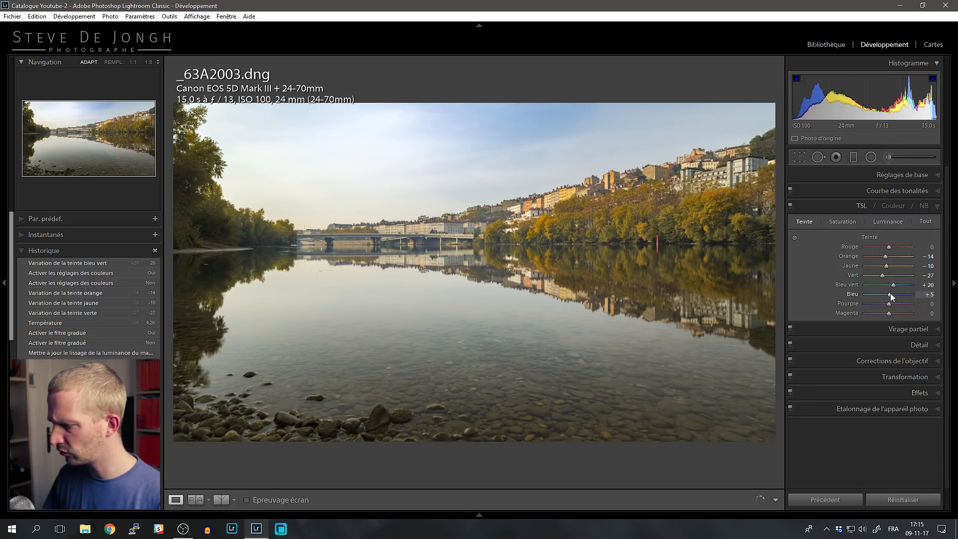
double_click(890, 292)
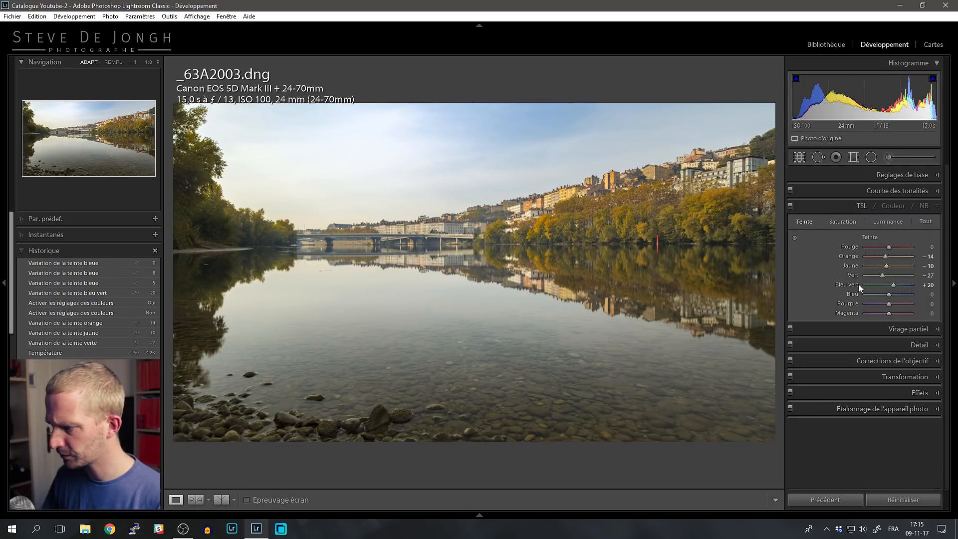
Set the color saturations: Bleu +16, Bleu vert +8, Orange +14, Rouge +20, Jaune -8 and Vert -12
click(841, 223)
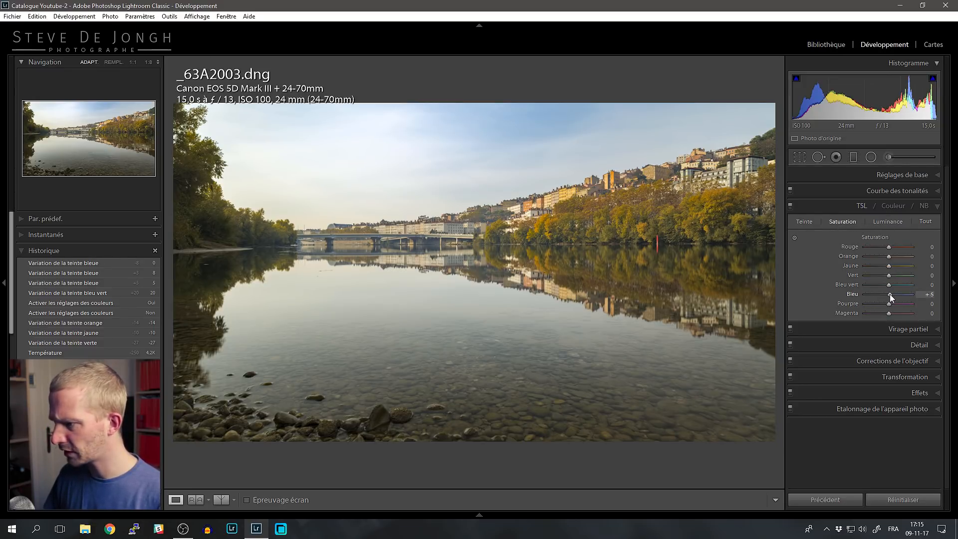
drag(890, 294, 893, 285)
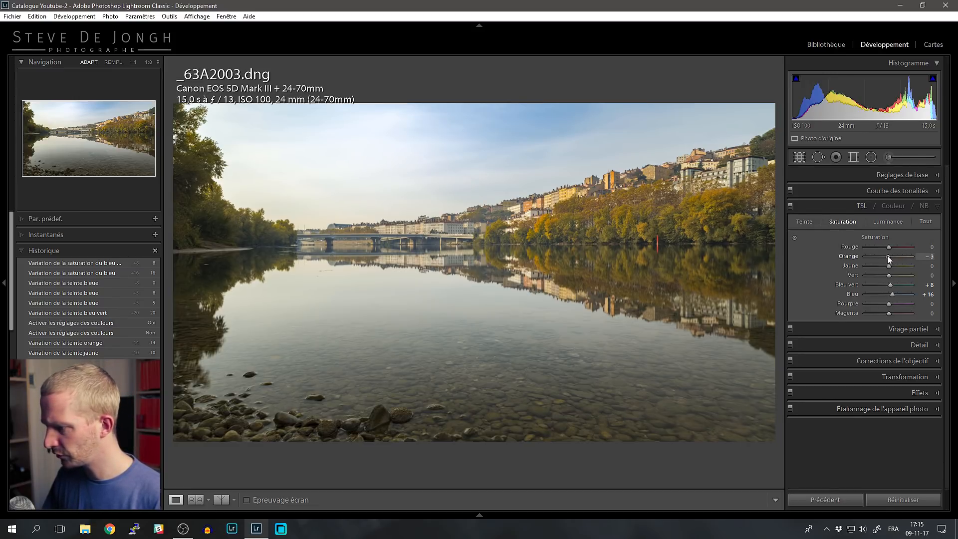
drag(895, 255, 891, 255)
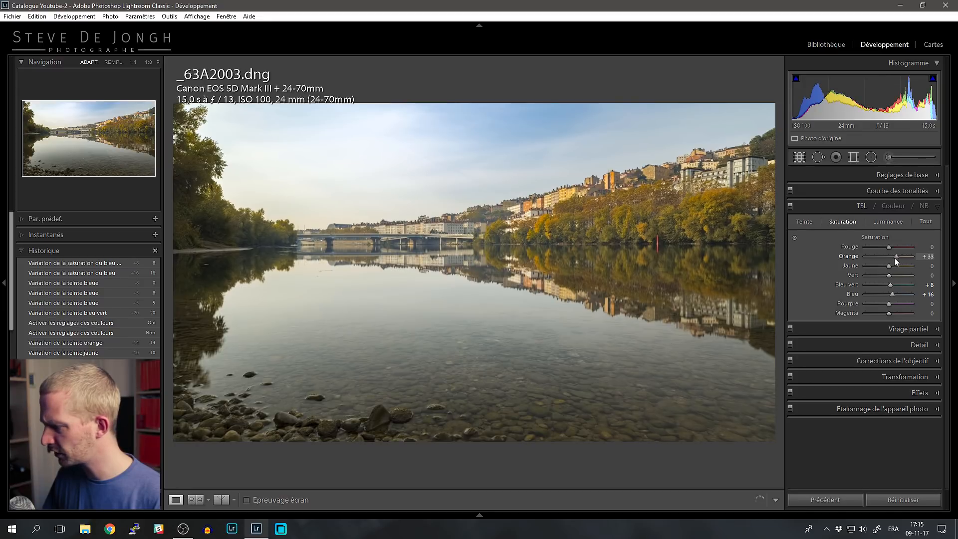
mouse_move(892, 258)
mouse_down()
mouse_move(893, 247)
mouse_move(887, 265)
mouse_up()
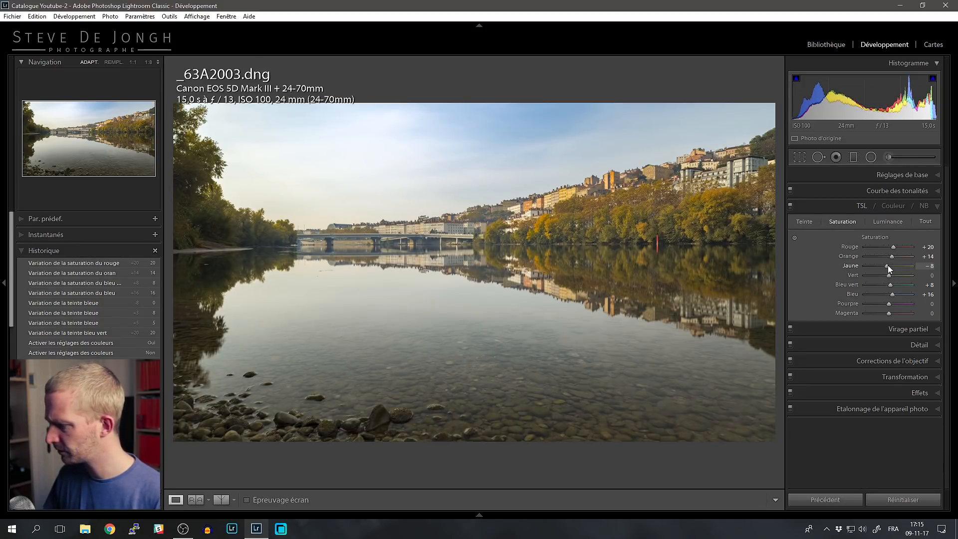
mouse_move(887, 265)
mouse_down()
mouse_move(896, 274)
mouse_move(886, 275)
mouse_up()
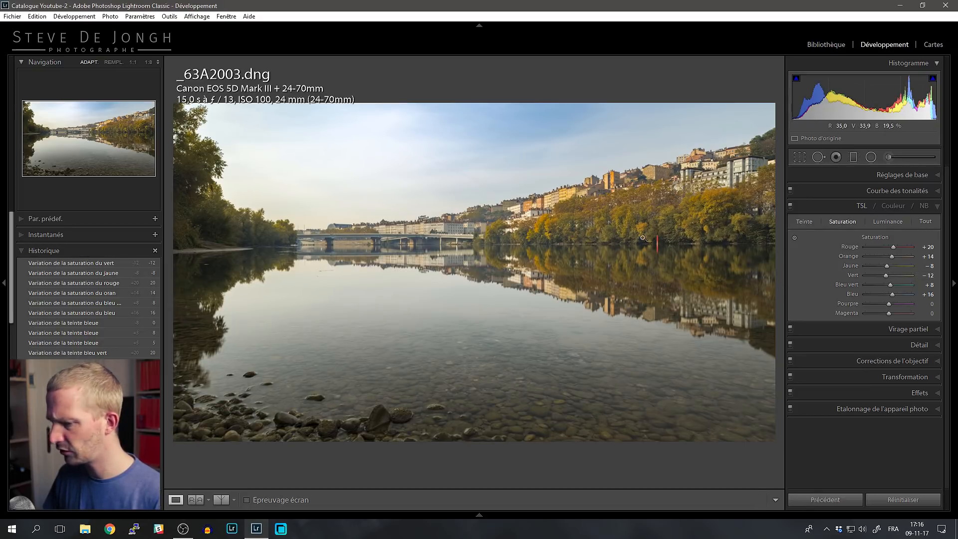
Darken the color luminances: Bleu to -18, Bleu vert to -42 and Vert to -5
click(893, 220)
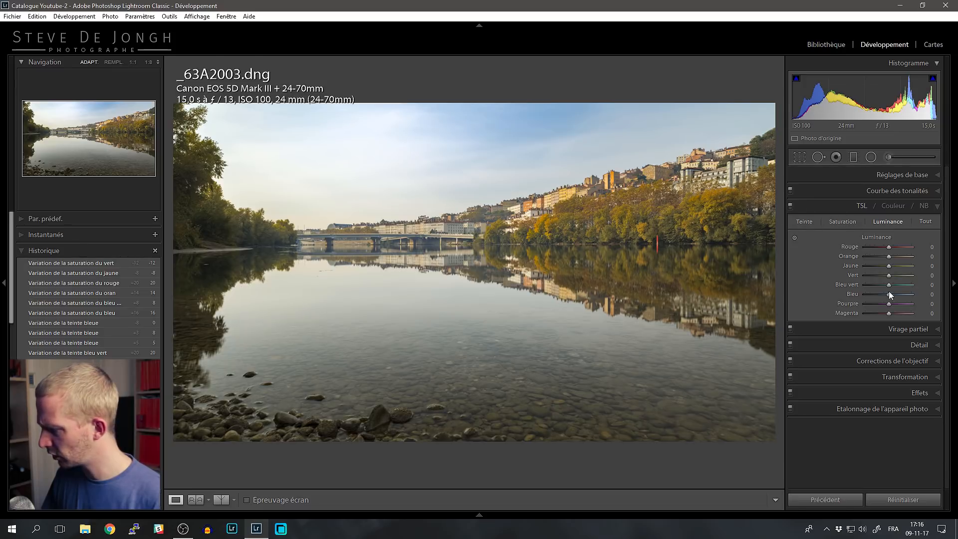
mouse_move(882, 294)
mouse_down()
mouse_move(888, 299)
mouse_move(866, 285)
mouse_move(877, 285)
mouse_up()
drag(888, 295, 886, 278)
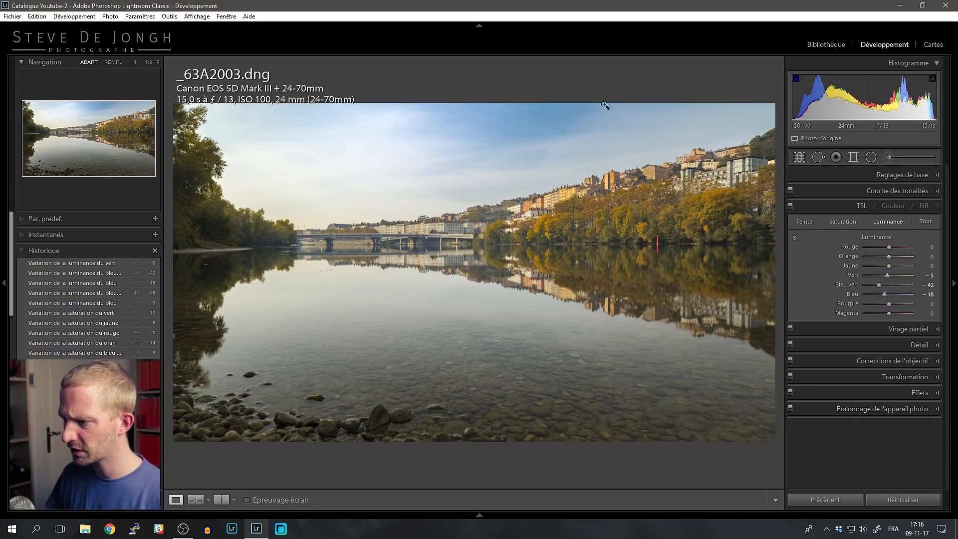
Examine the sky and hillside buildings at 1:1 for artifacts, then compare the whole photo with its unedited version
click(381, 185)
drag(648, 148, 534, 343)
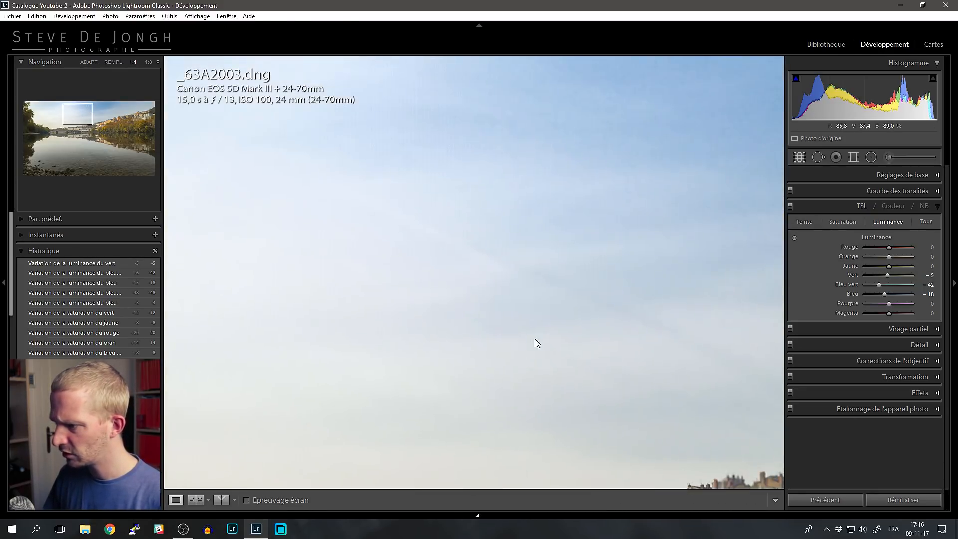
drag(597, 142, 577, 241)
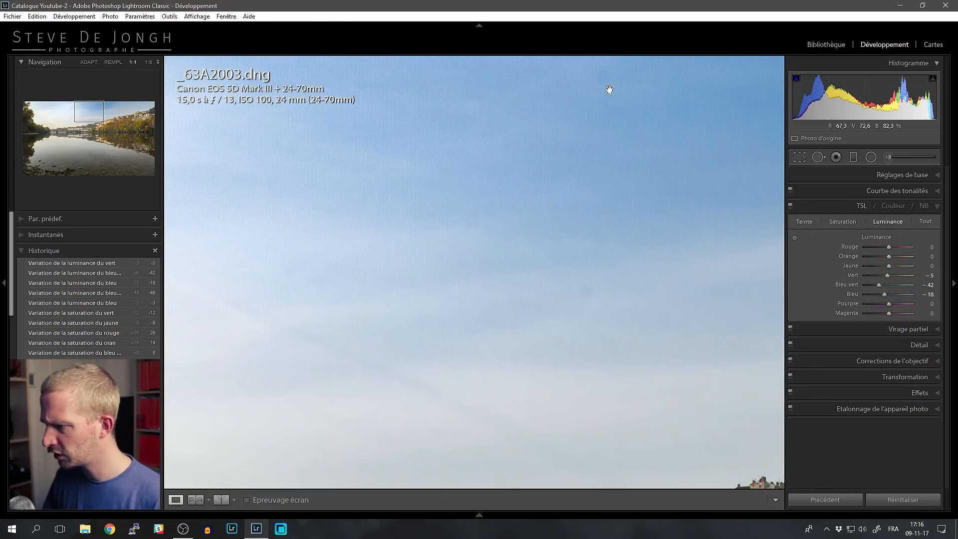
drag(639, 301, 701, 183)
drag(511, 179, 671, 319)
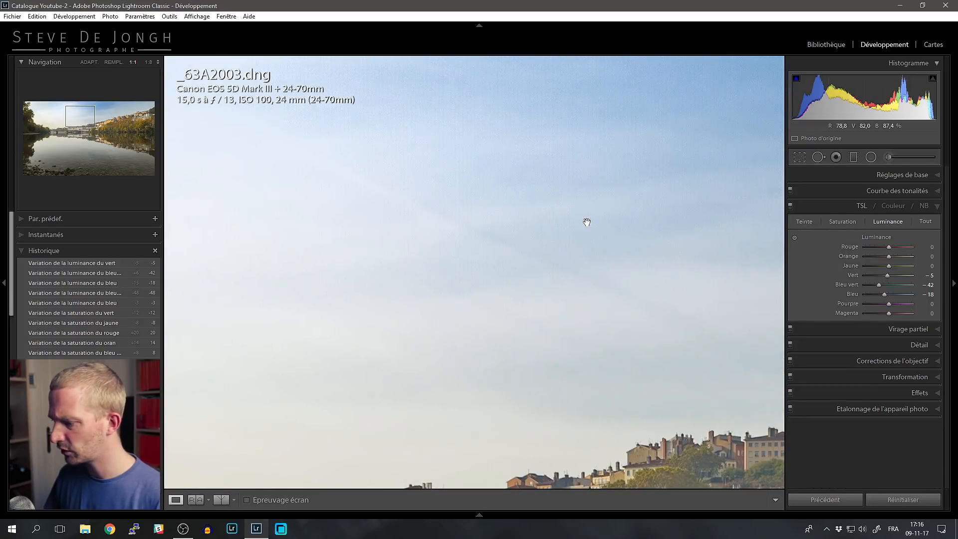
click(601, 225)
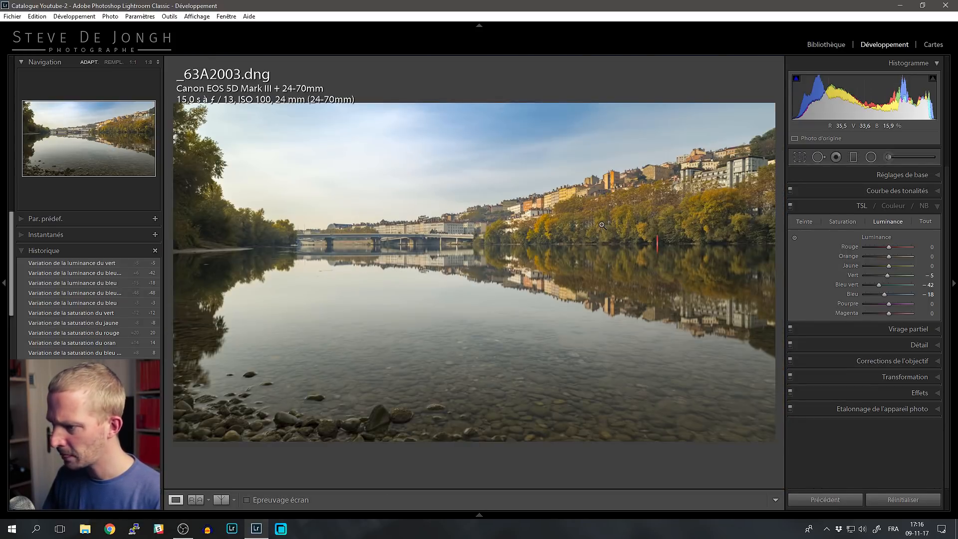
click(418, 130)
drag(695, 355, 462, 250)
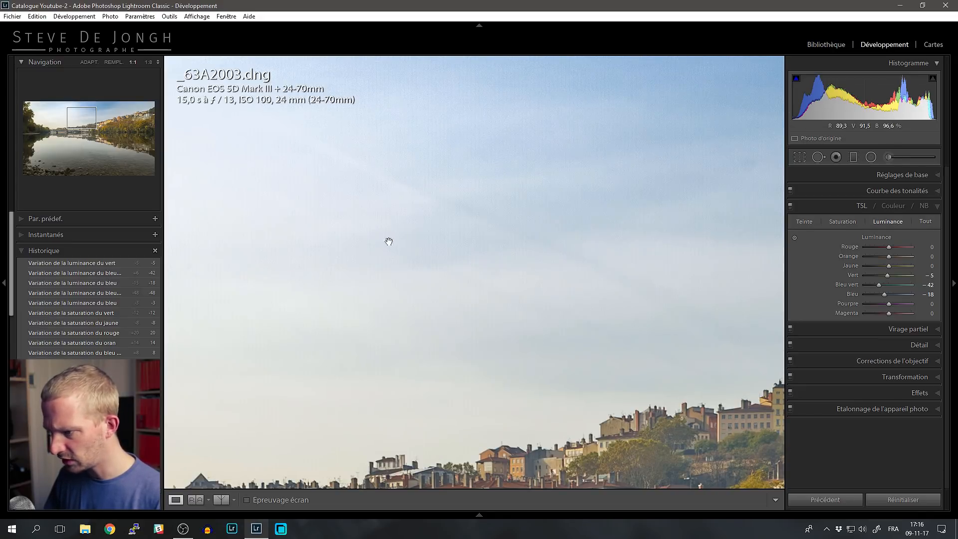
click(573, 219)
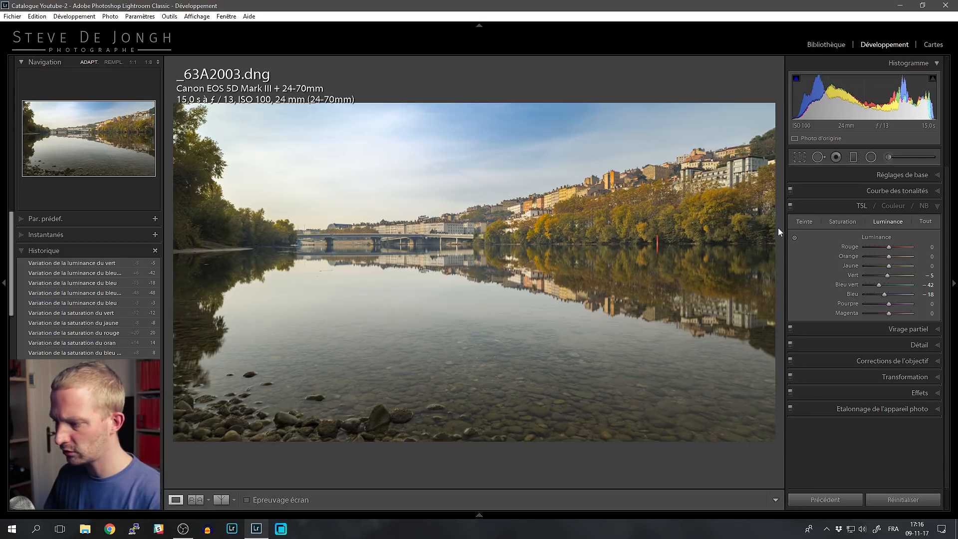
key(backslash)
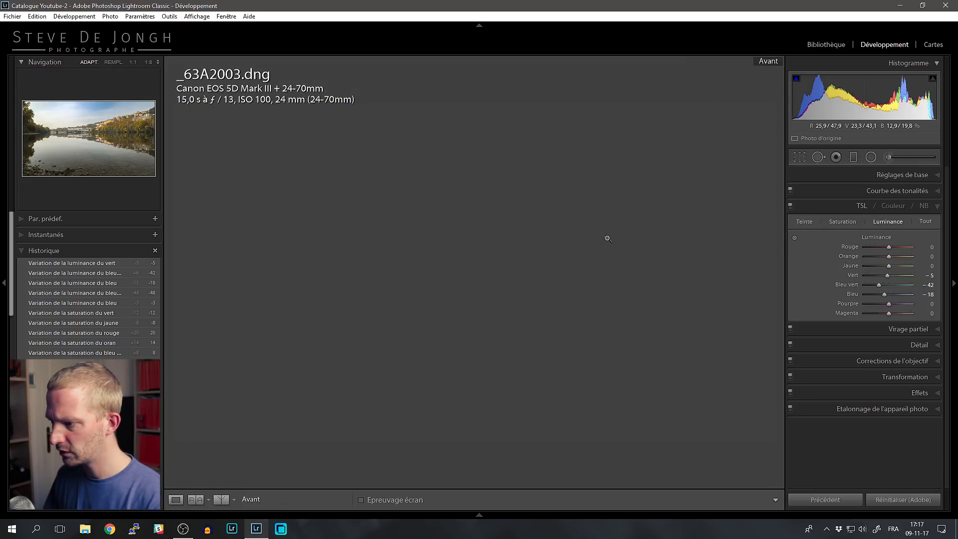
key(backslash)
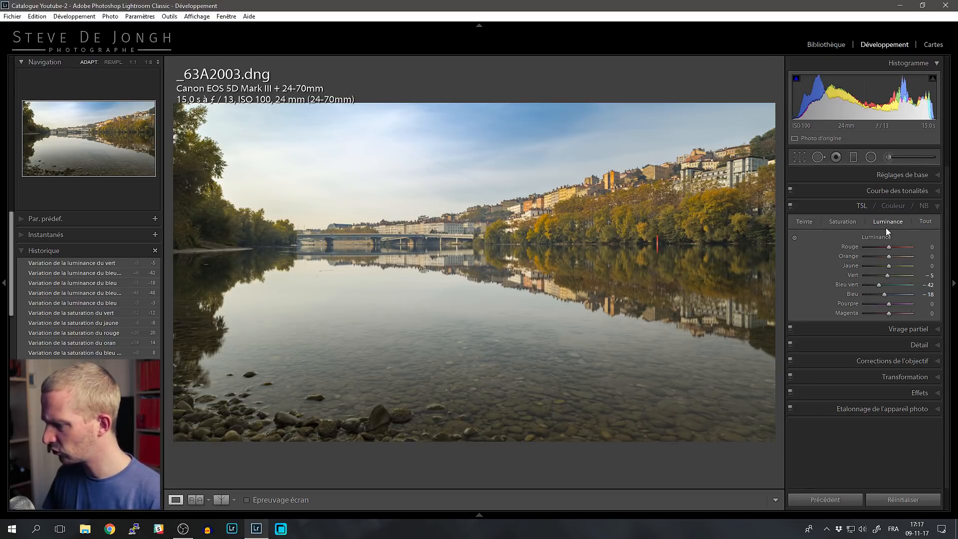
Reopen the sky's graduated filter and set its blacks to -57 and whites to 18, resetting its temperature to 0
click(887, 176)
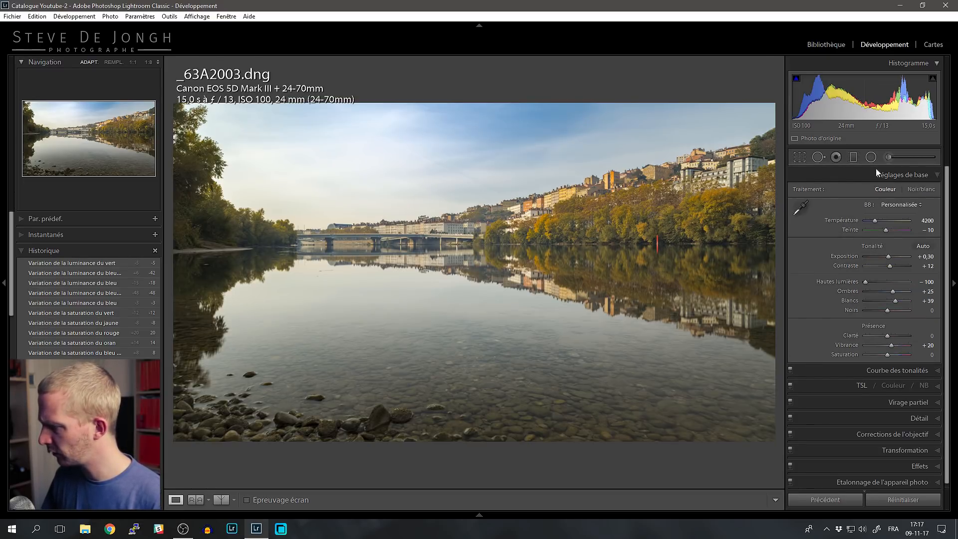
click(854, 157)
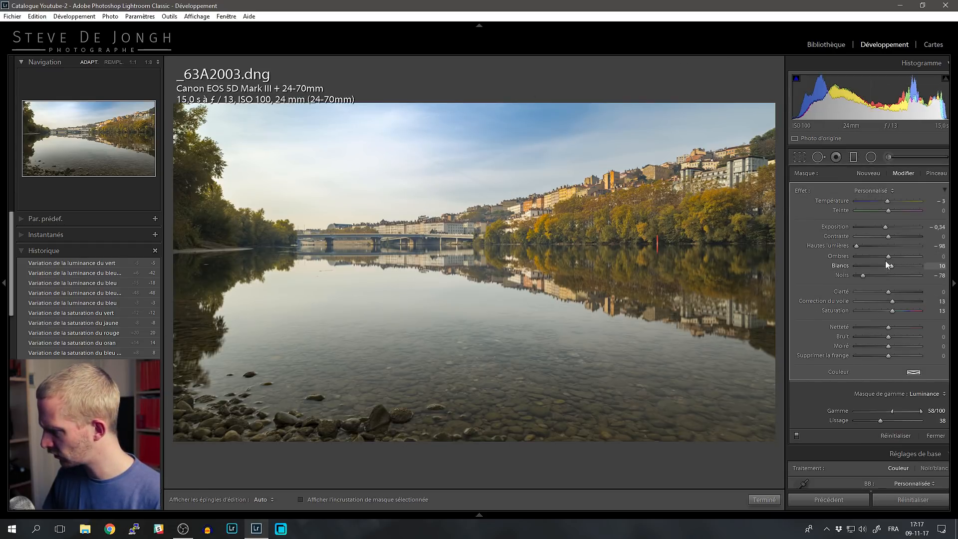
drag(863, 275, 870, 276)
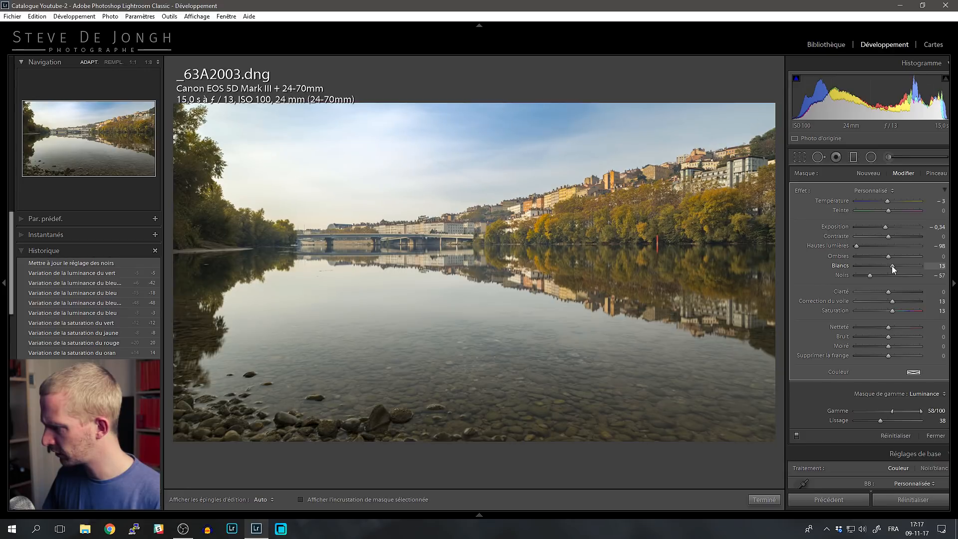
click(893, 265)
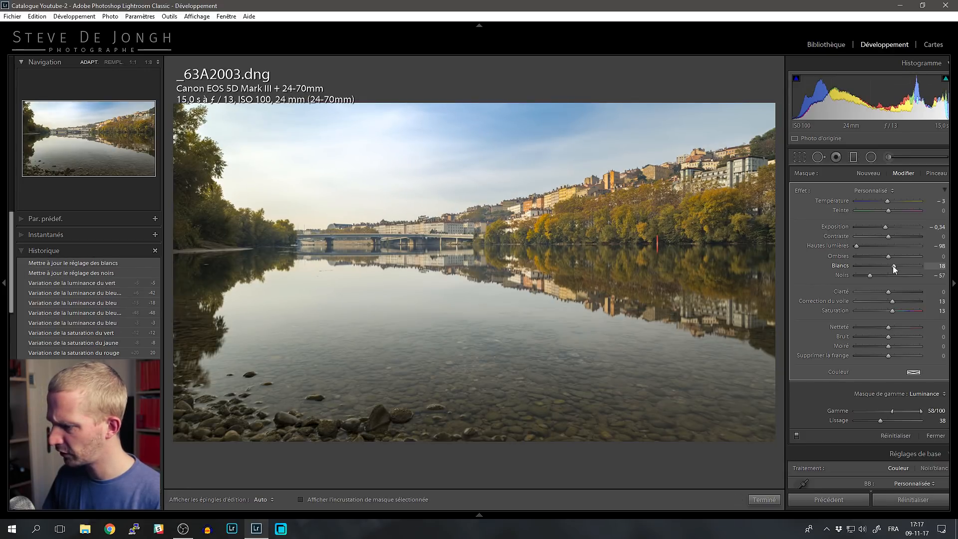
double_click(887, 202)
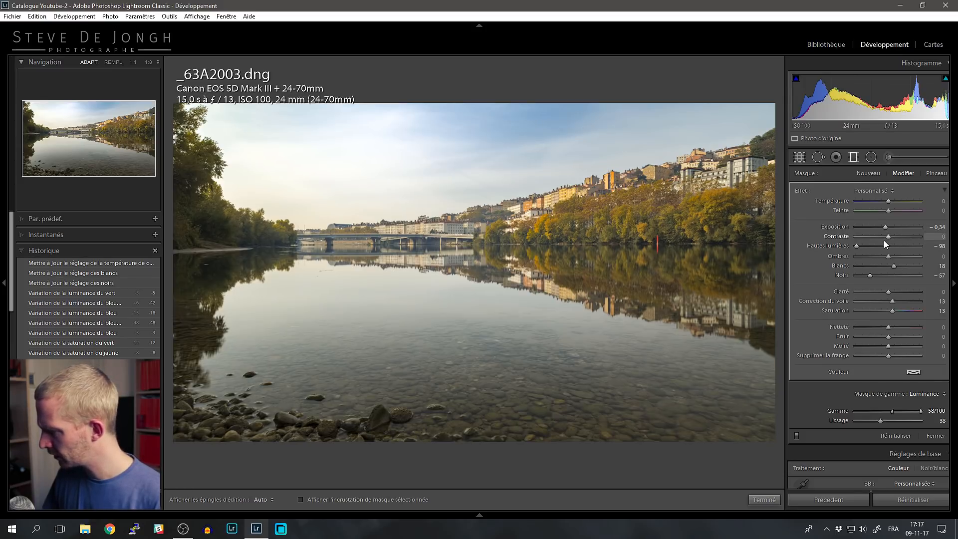
Set the graduated filter's contrast to 12, whites to 13 and saturation to 10, close it, and compare with the unedited photo
mouse_move(888, 236)
mouse_down()
mouse_move(899, 236)
mouse_move(891, 241)
mouse_up()
mouse_move(945, 79)
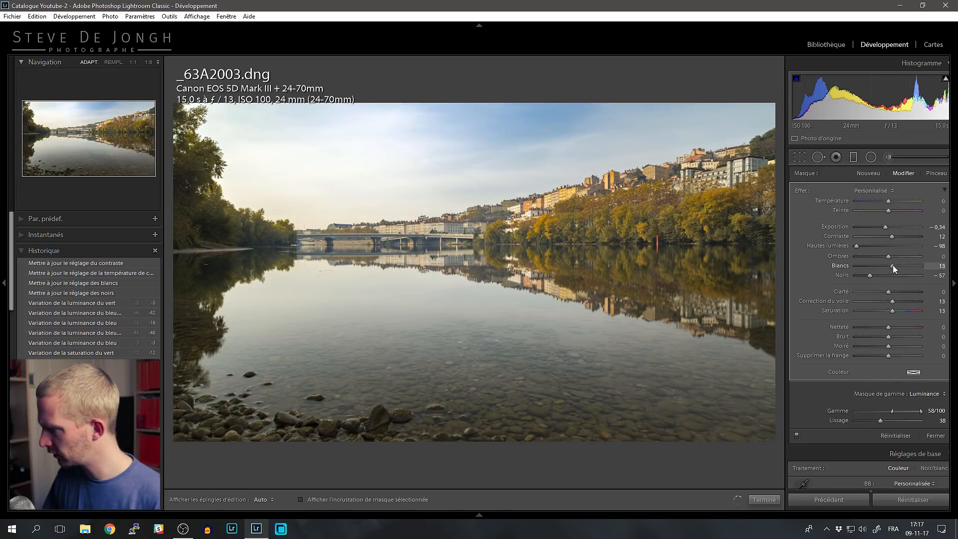
drag(893, 265, 892, 265)
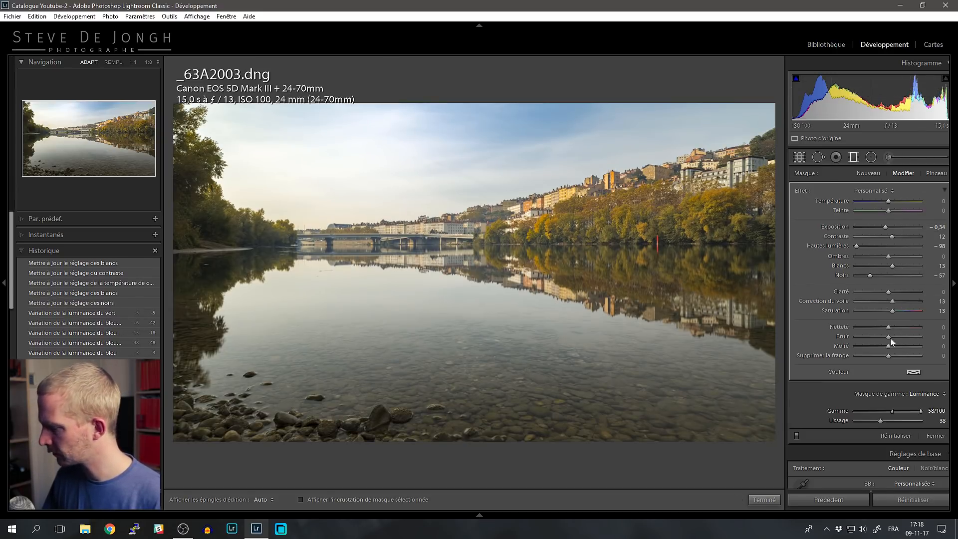
drag(892, 309, 891, 313)
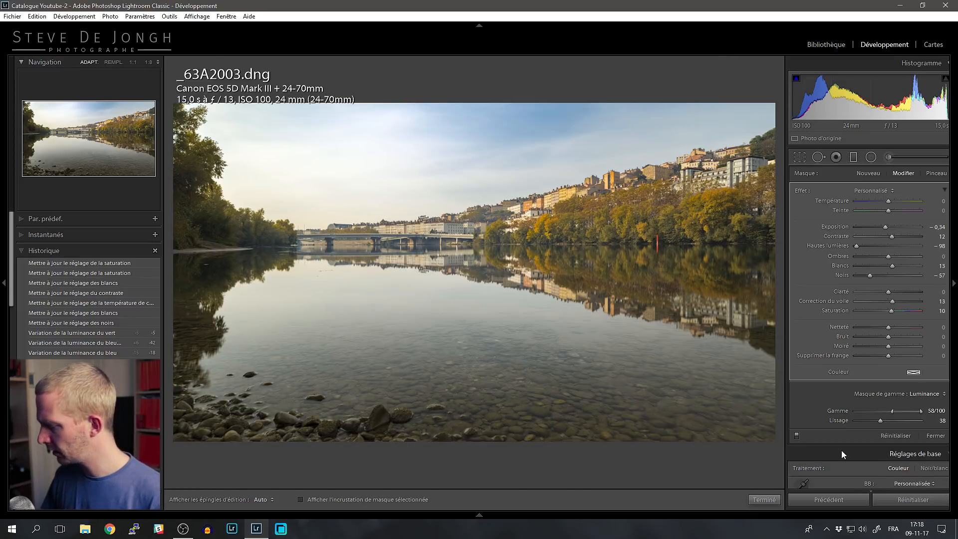
key(m)
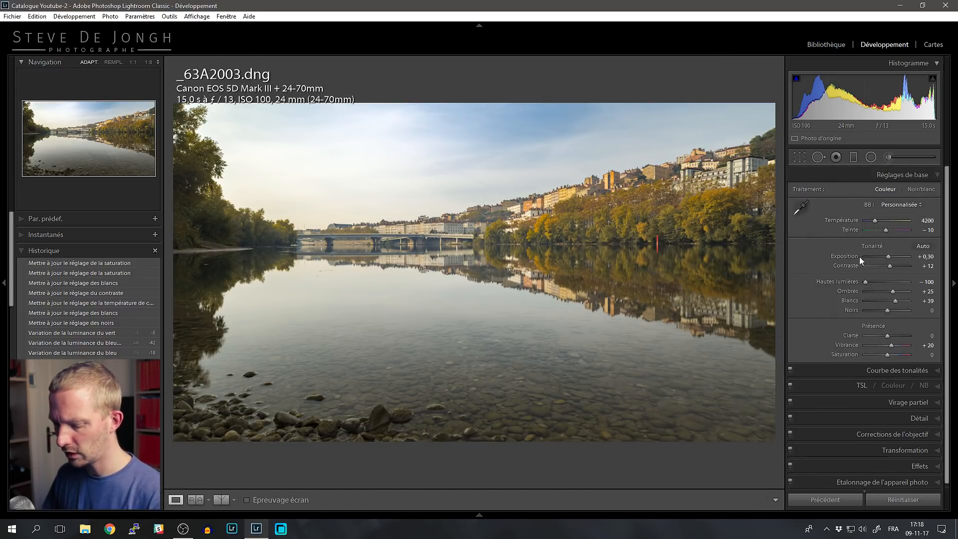
key(backslash)
key(backslash)
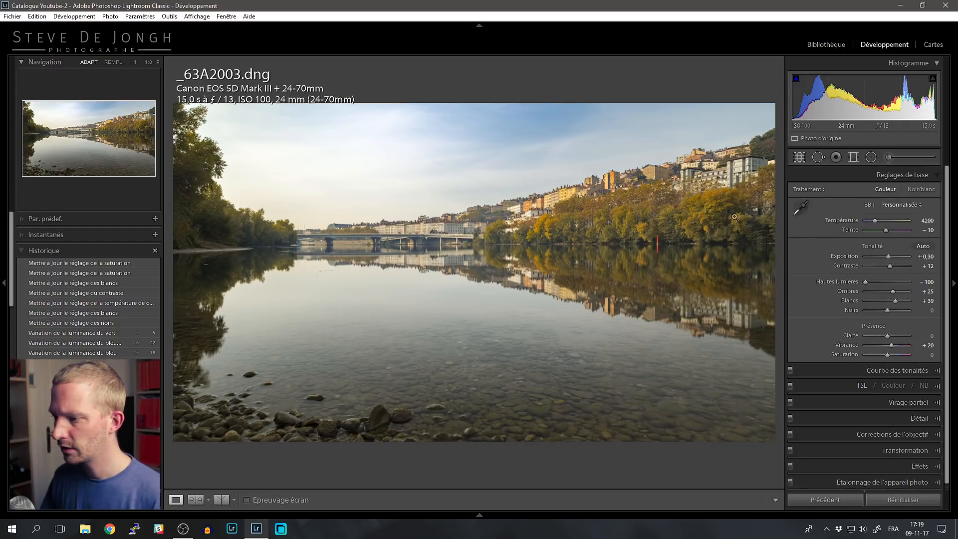
Activate spot removal in Dupliquer mode on the sky at 1:1, set the brush size to 50, and visualize the spots
click(502, 117)
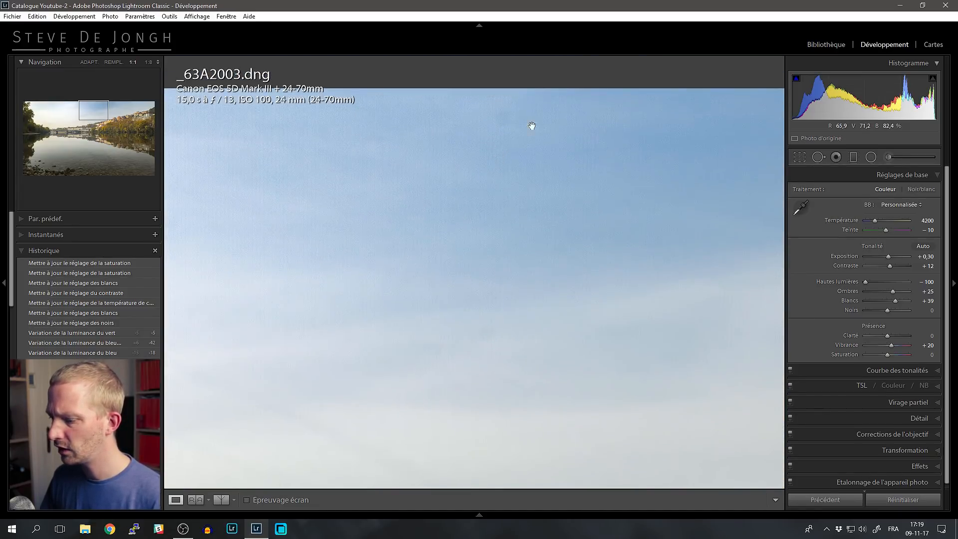
click(814, 158)
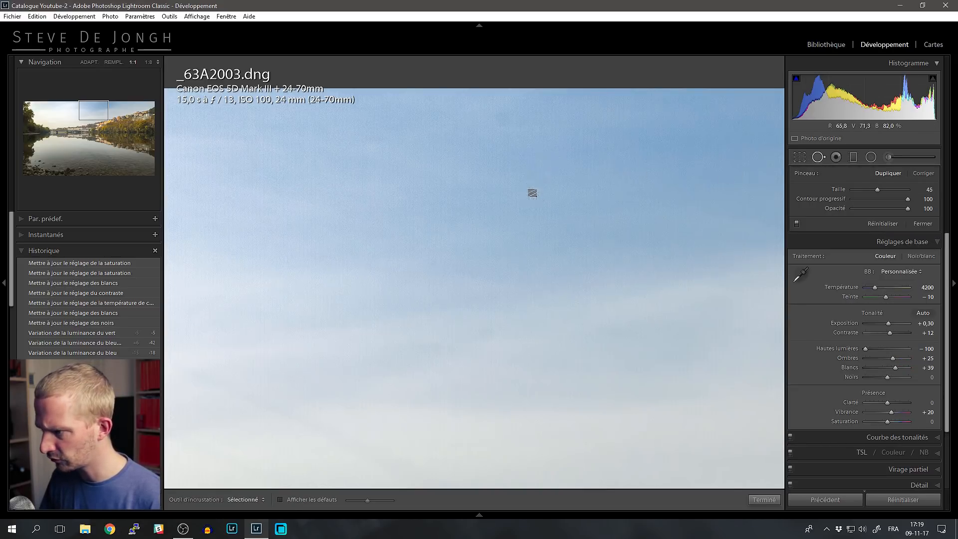
scroll(508, 139, up, 5)
scroll(502, 120, down, 3)
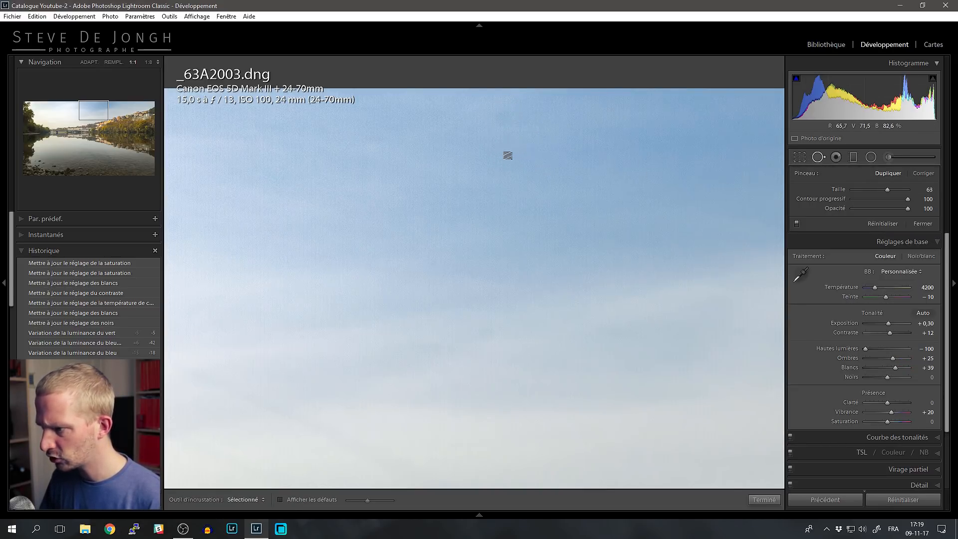
click(281, 499)
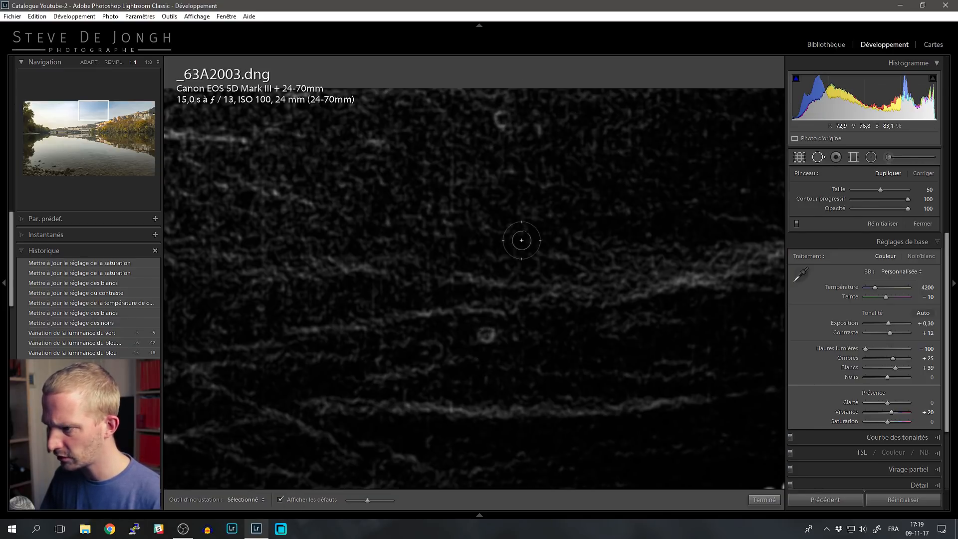
Remove the two ring-shaped dust spots in the upper sky with a brush size of about 75, and close spot removal
scroll(498, 114, up, 2)
scroll(499, 115, up, 4)
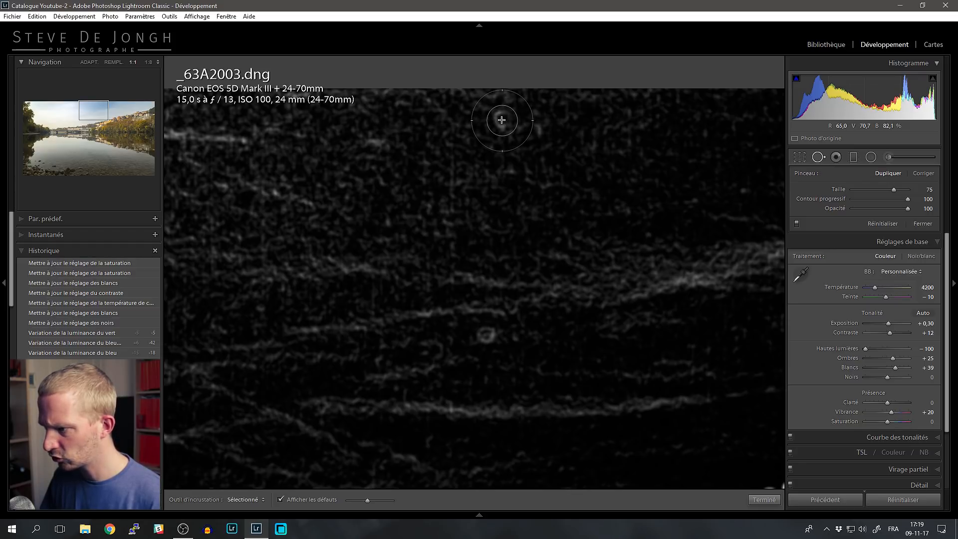
click(501, 120)
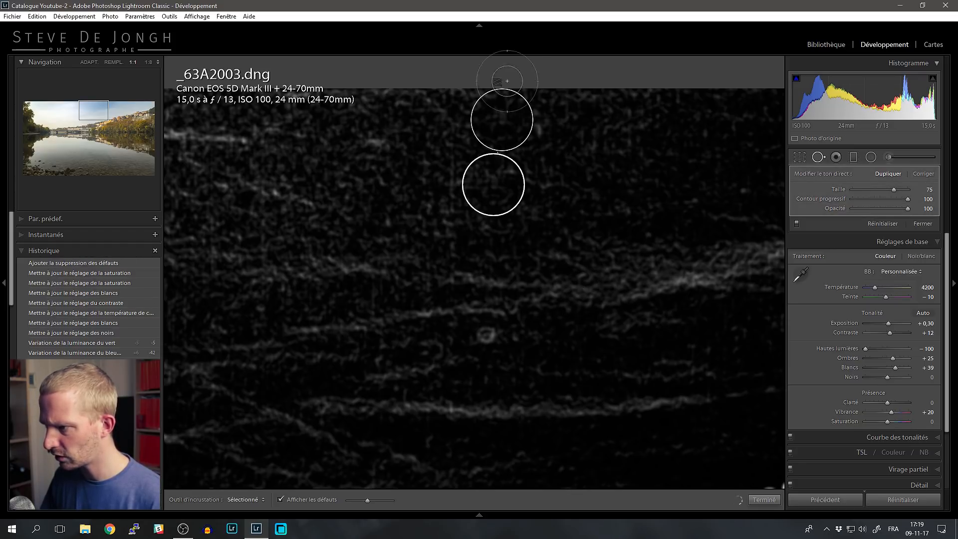
click(487, 336)
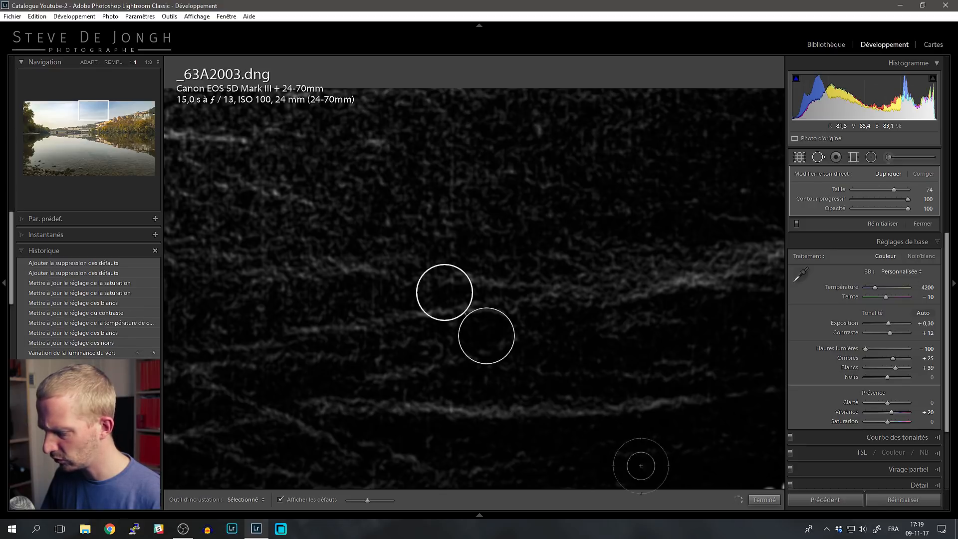
click(764, 499)
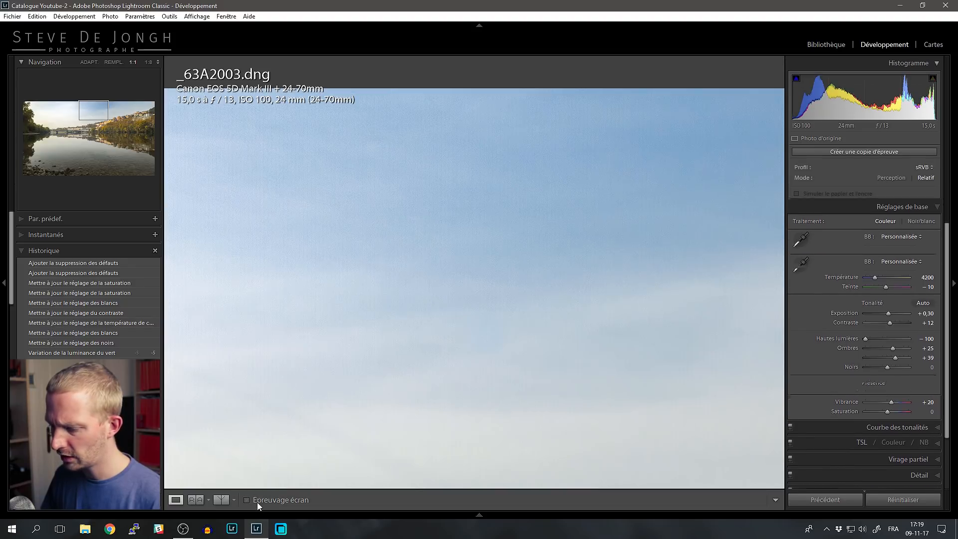
Visualize spots above the hillside buildings at 1:1 and remove the two there with a brush size of about 24, closing spot removal
click(541, 257)
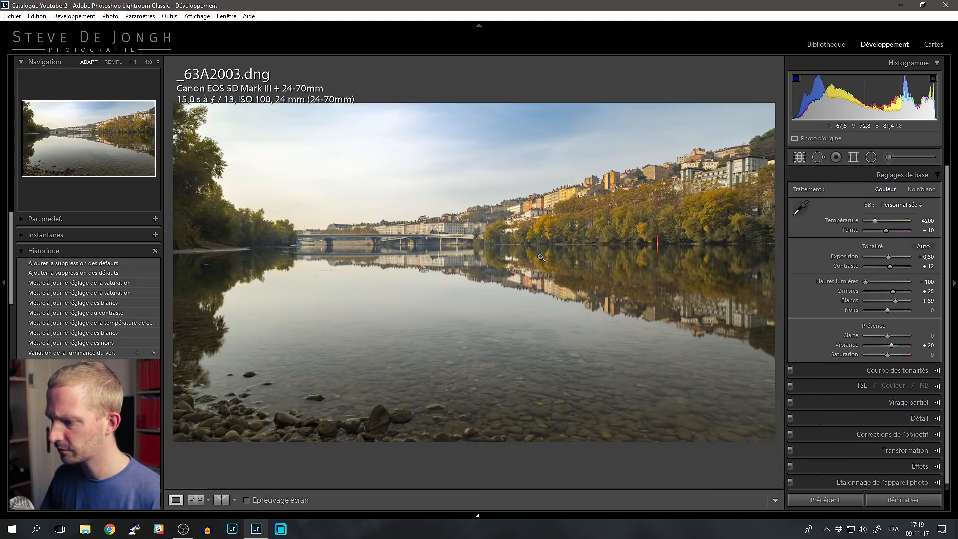
click(684, 125)
drag(699, 135, 394, 179)
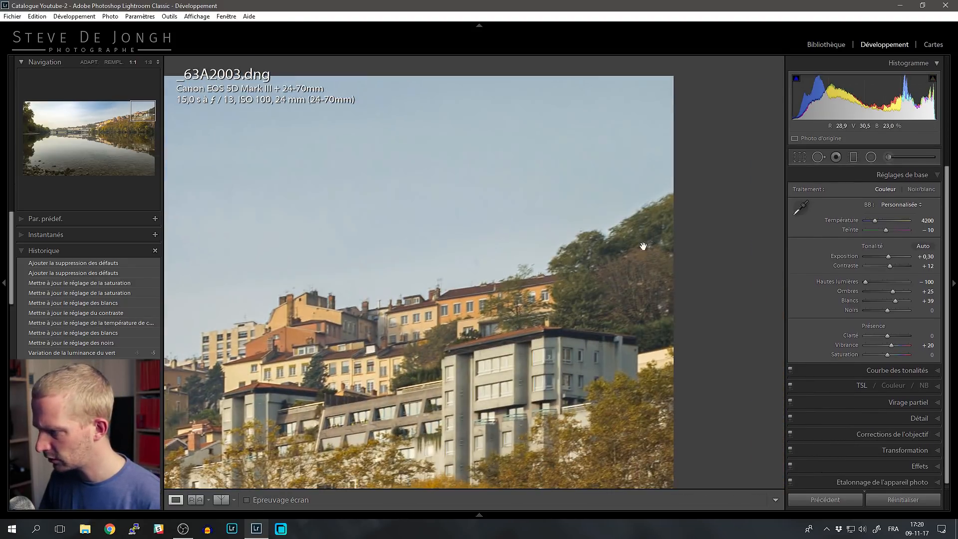
click(822, 157)
click(310, 500)
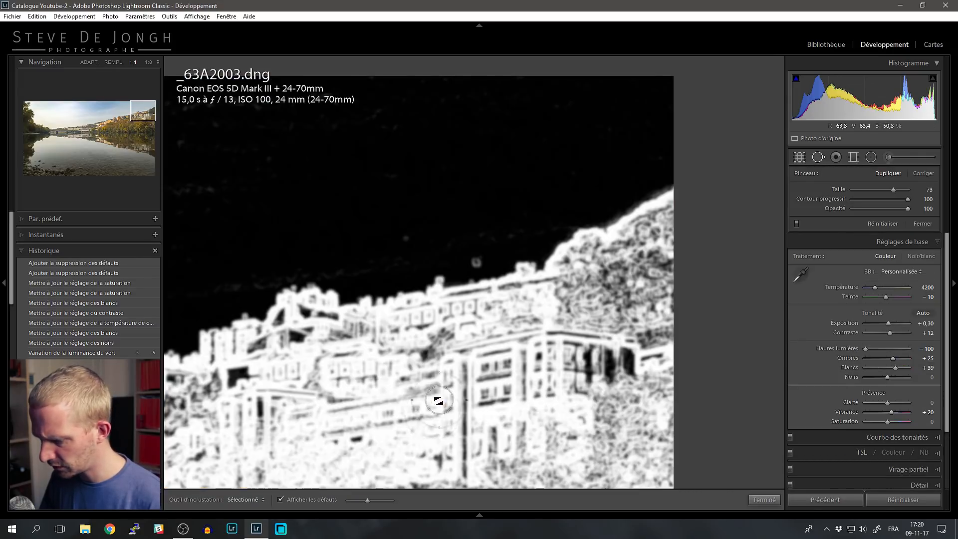
scroll(476, 260, down, 5)
scroll(476, 260, down, 6)
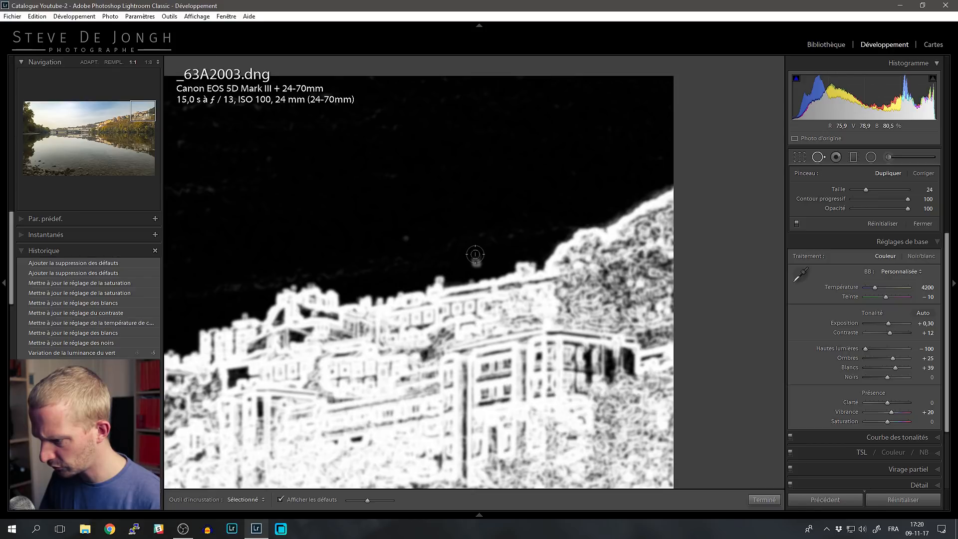
drag(473, 253, 480, 257)
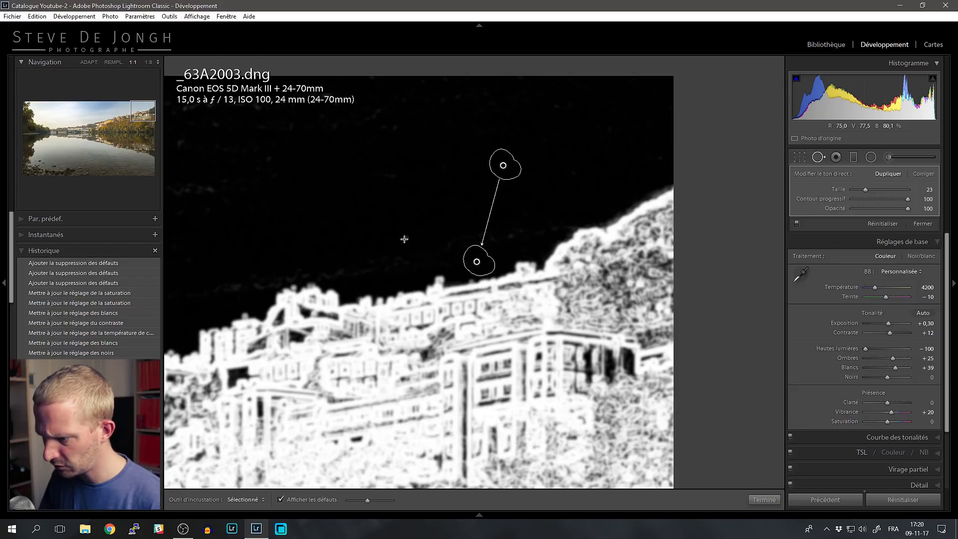
click(406, 237)
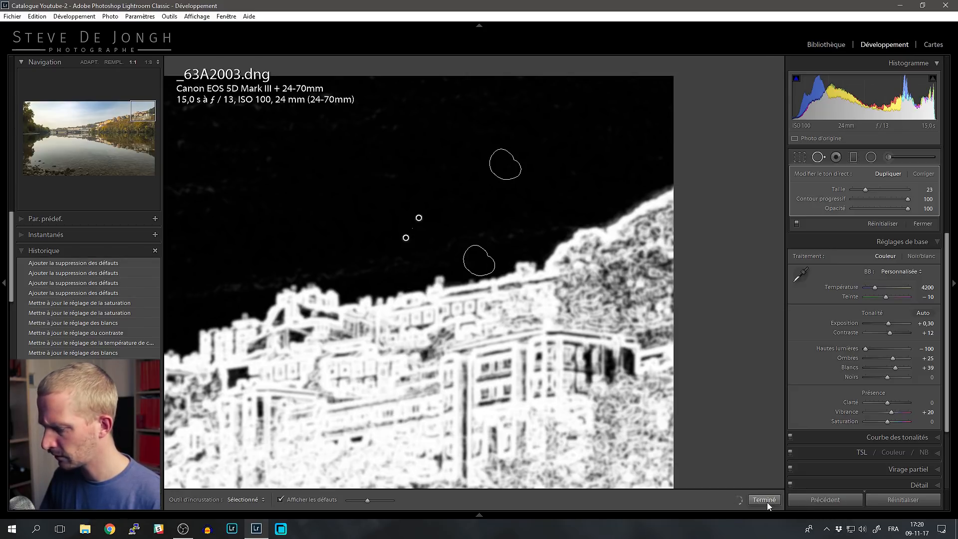
click(764, 499)
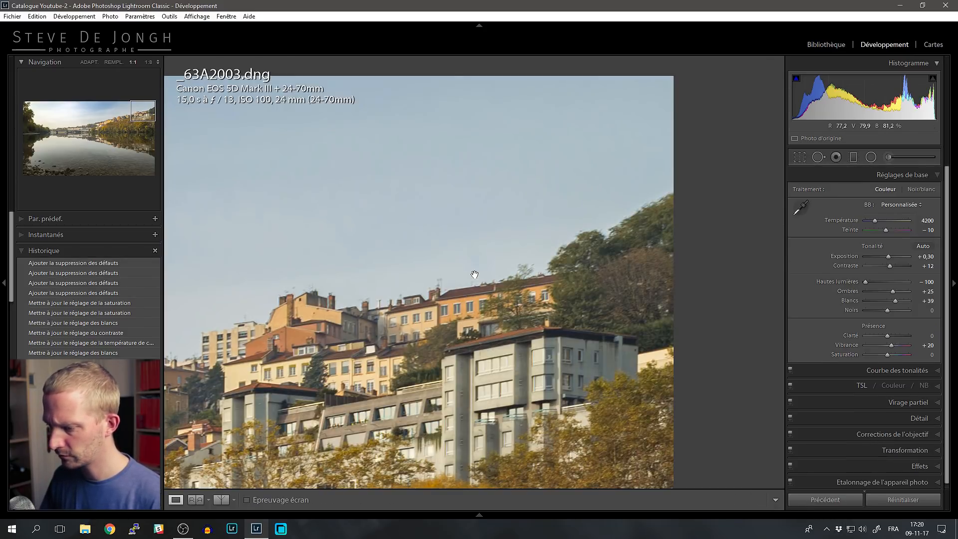
Return to the library and open the developed river photo in Adobe Photoshop CC 2018
click(475, 275)
key(q)
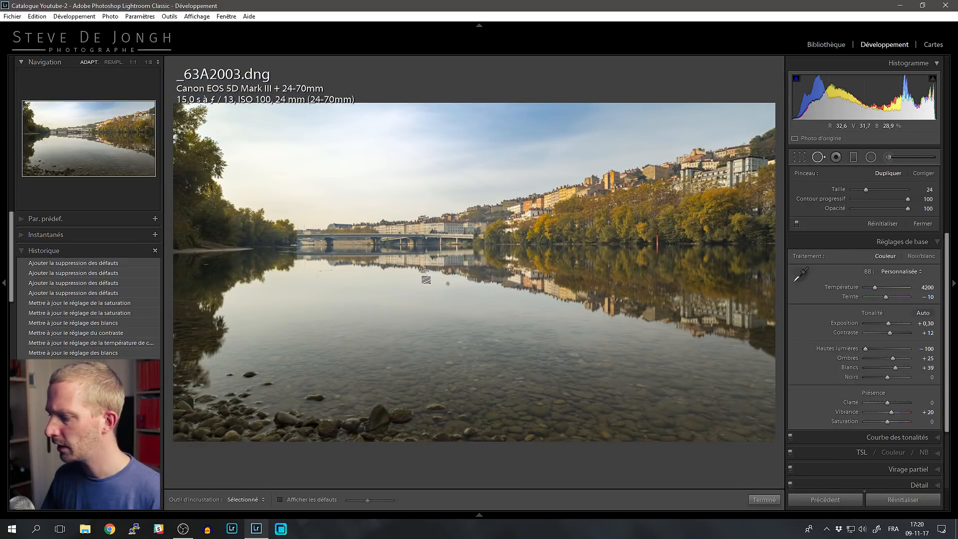
click(839, 44)
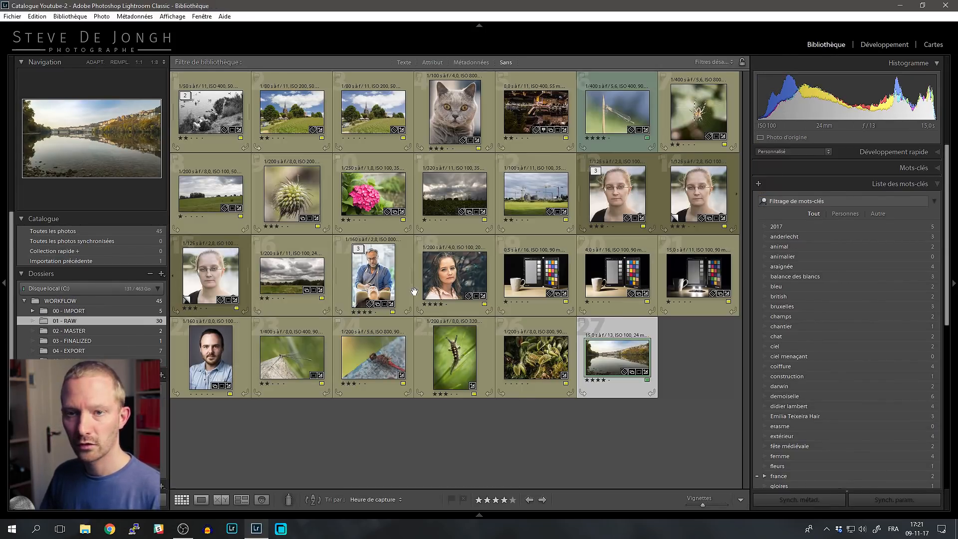
right_click(608, 359)
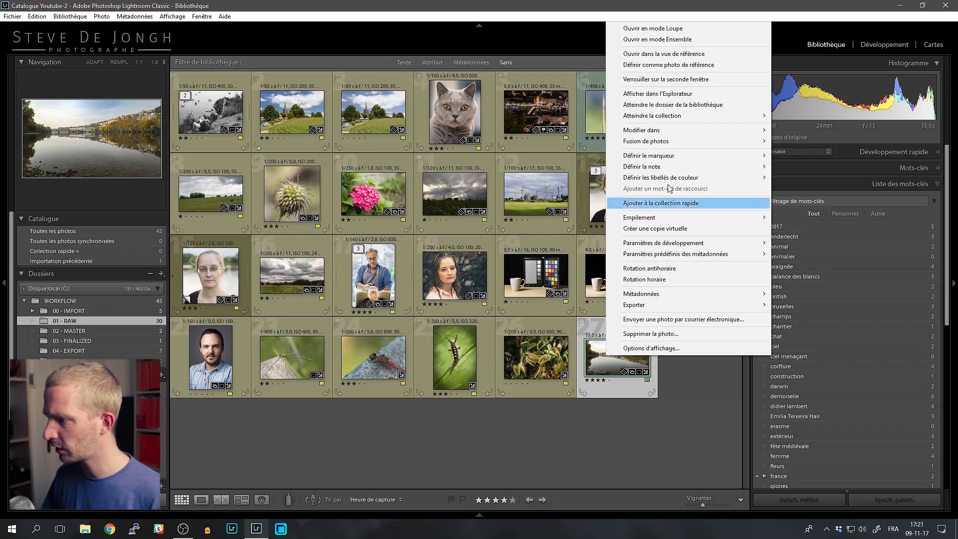
mouse_move(652, 134)
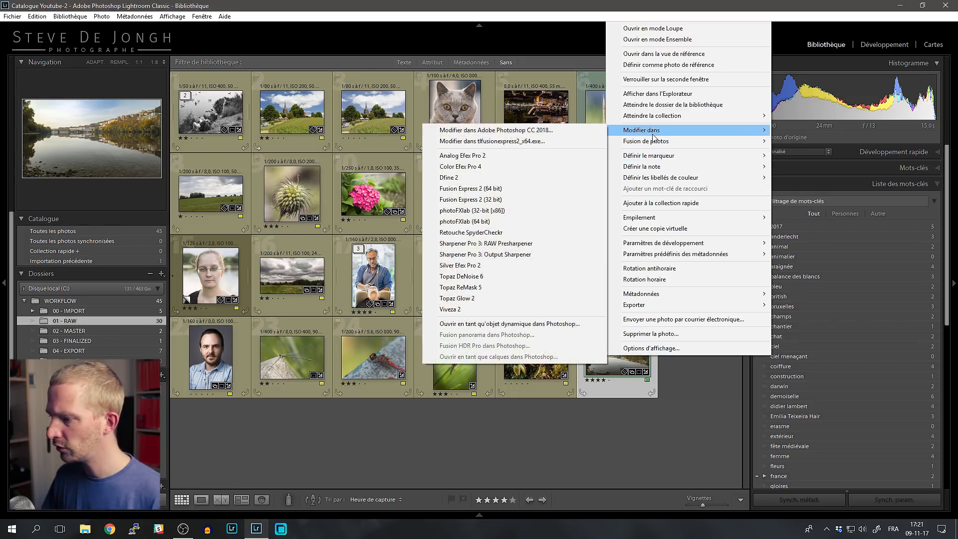
click(557, 136)
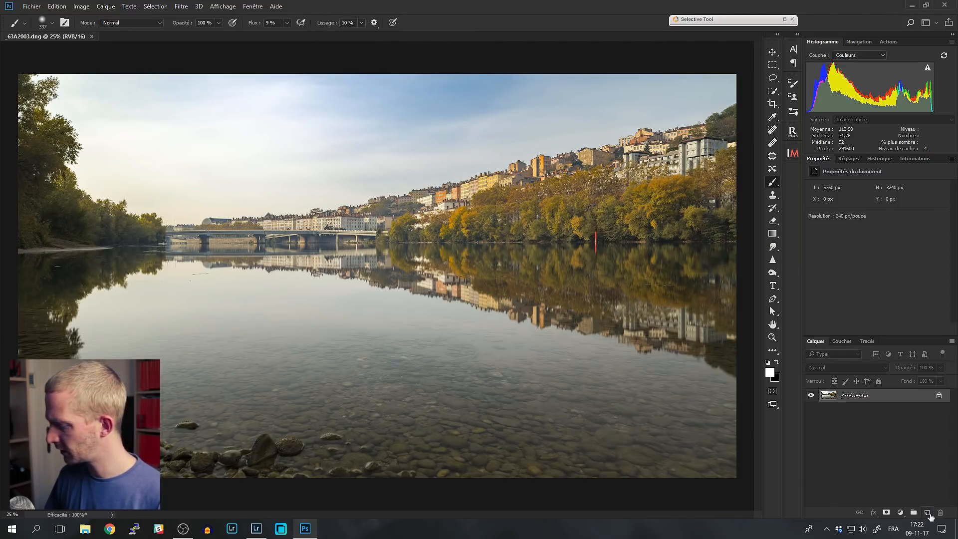
Add an empty layer and heal the diagonal streak across the sky at 100% with the Healing Brush at size 62
click(927, 513)
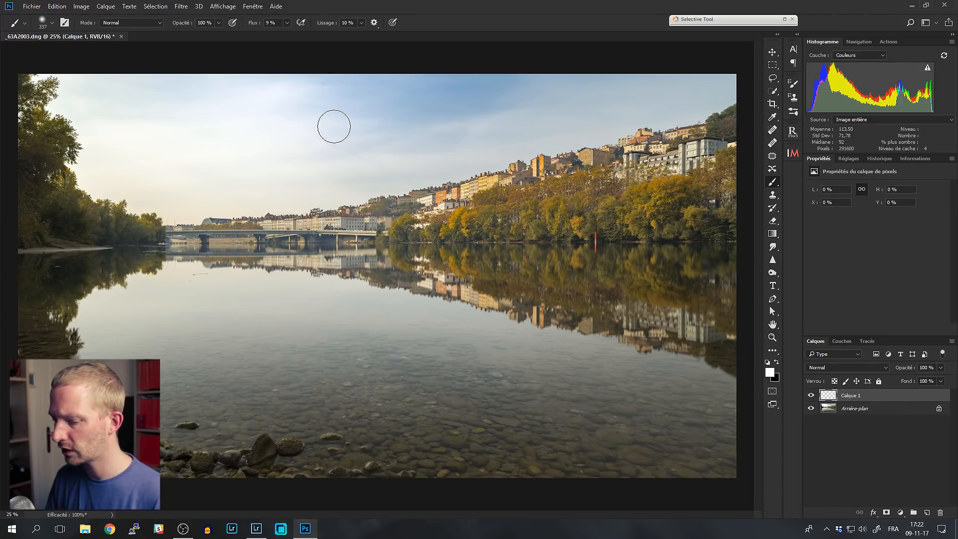
key(ctrl+1)
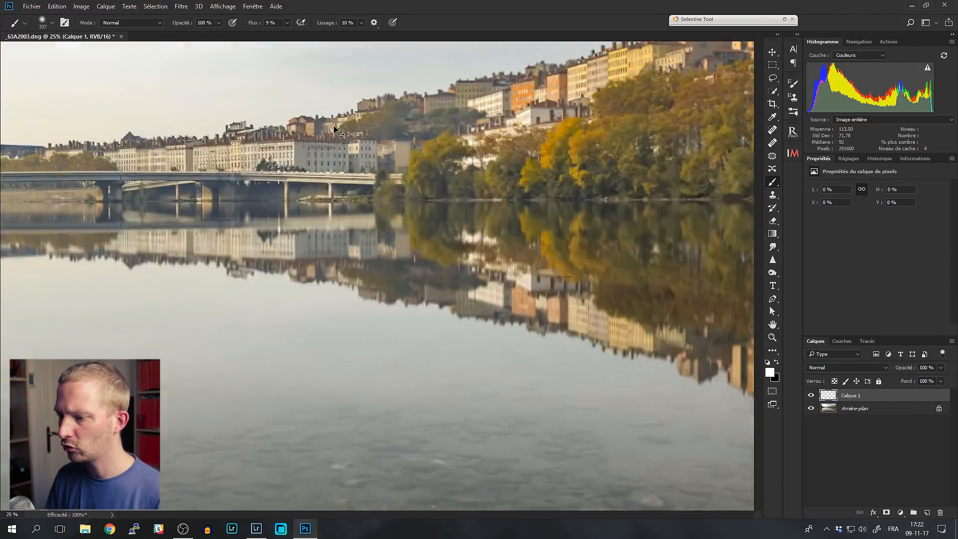
drag(514, 162, 502, 449)
drag(560, 220, 233, 280)
drag(465, 193, 259, 85)
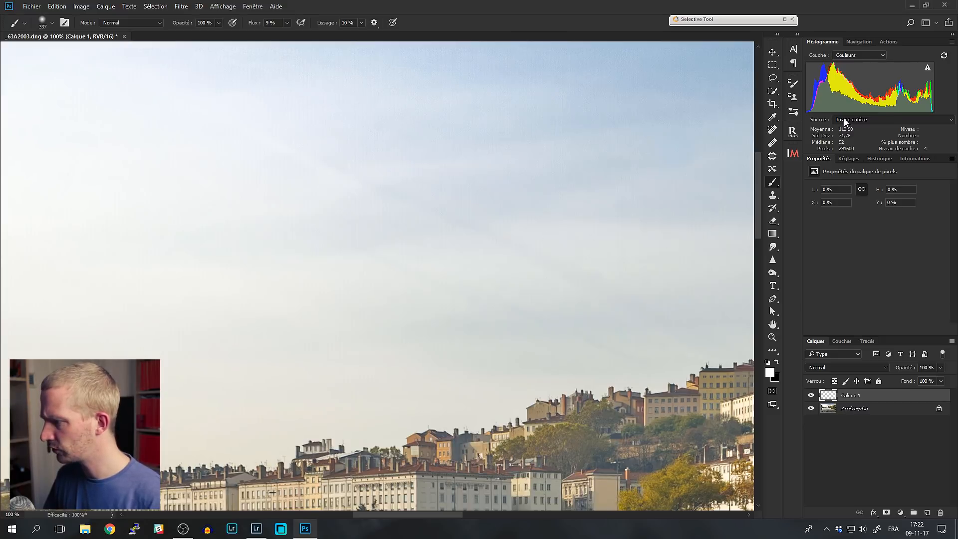
click(773, 144)
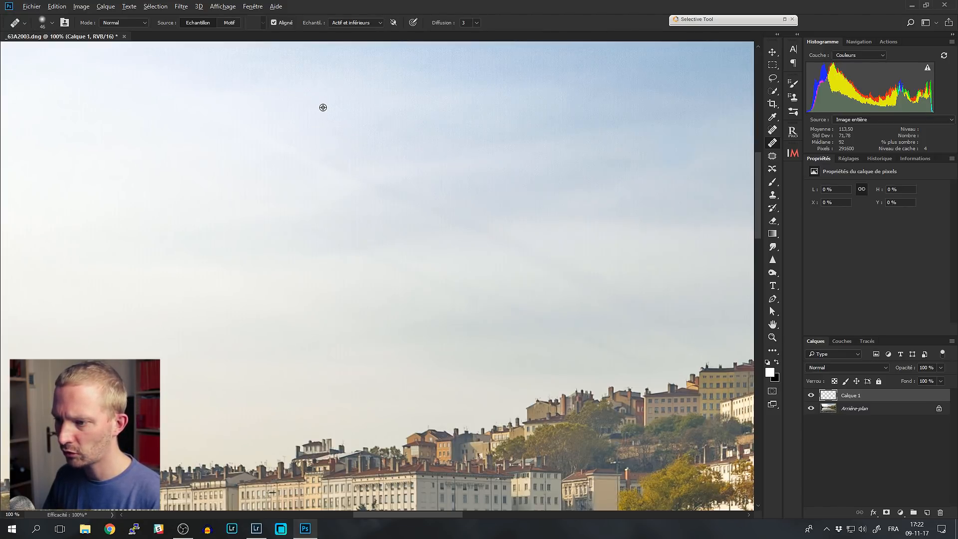
drag(328, 114, 420, 171)
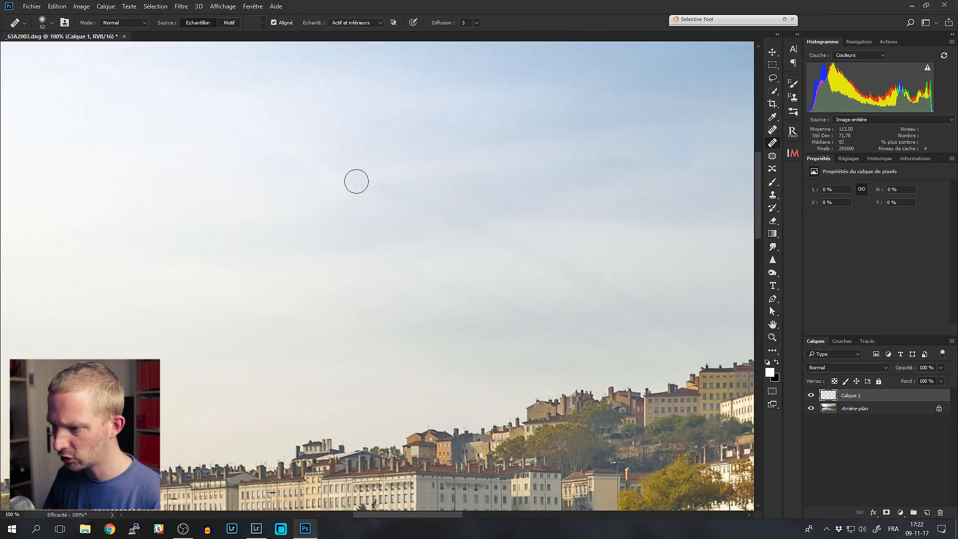
mouse_move(361, 181)
mouse_down()
mouse_move(233, 133)
mouse_move(349, 184)
mouse_move(561, 249)
mouse_move(576, 273)
mouse_move(637, 297)
mouse_move(658, 319)
mouse_move(406, 195)
mouse_move(256, 102)
mouse_move(205, 104)
mouse_up()
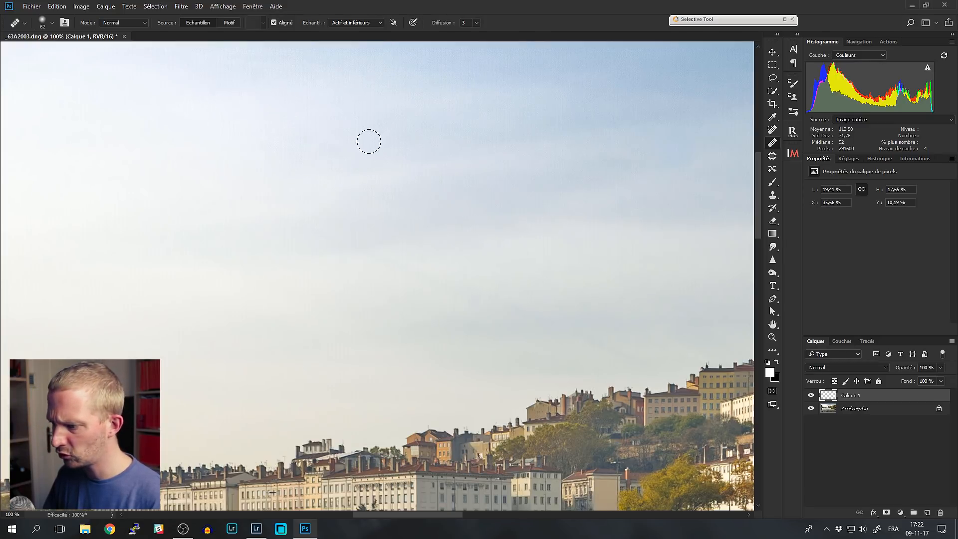
Compare the sky with and without the healing layer at 100%
click(811, 395)
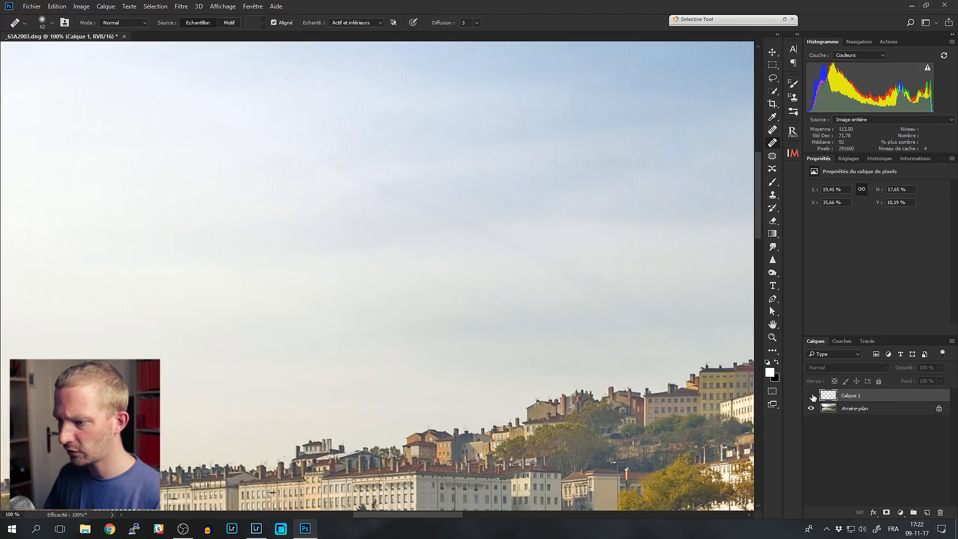
click(811, 395)
click(811, 395)
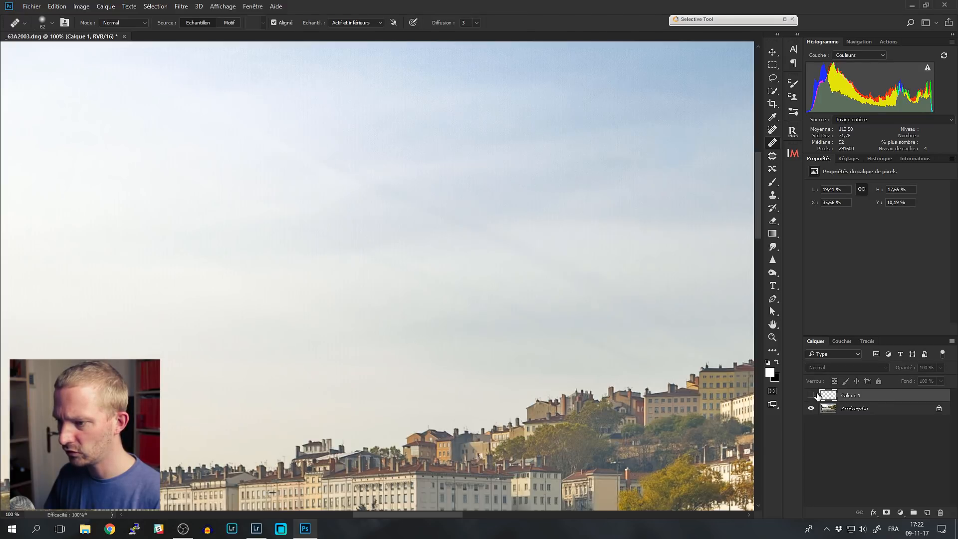
click(811, 395)
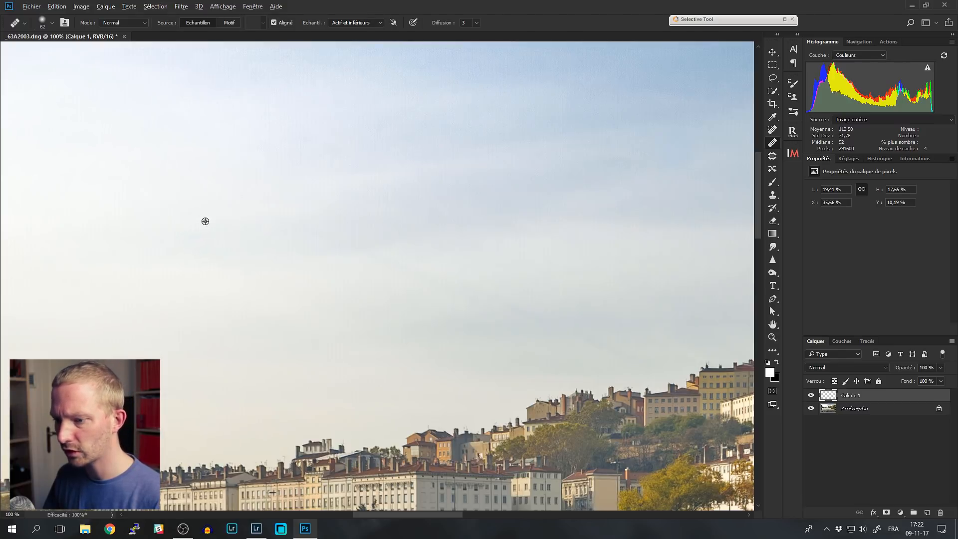
Heal the remaining marks in the sky above the riverside buildings on the same layer, using a brush size of 92
mouse_move(205, 221)
mouse_down()
mouse_move(360, 252)
mouse_move(330, 233)
mouse_move(642, 352)
mouse_move(579, 333)
mouse_move(618, 327)
mouse_move(588, 314)
mouse_move(269, 220)
mouse_move(271, 194)
mouse_up()
alt+click(243, 210)
scroll(271, 195, down, 3)
Fit the whole photo in view and compare it with and without the healing layer
key(ctrl+0)
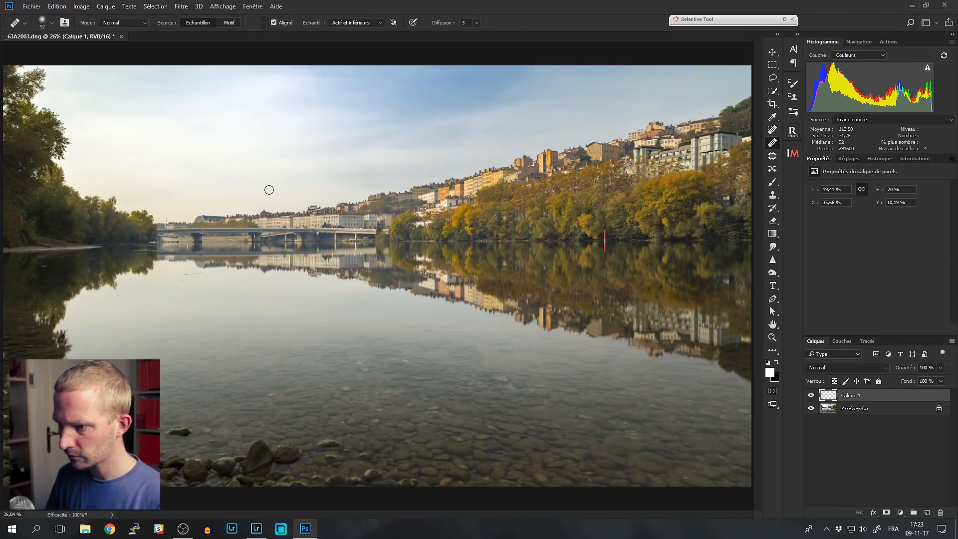
click(811, 396)
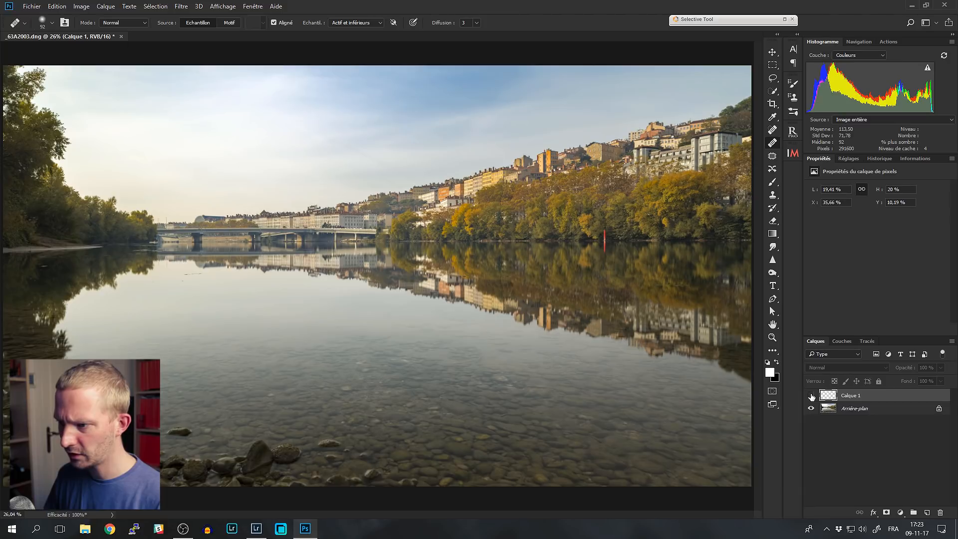
click(811, 396)
click(811, 396)
click(811, 396)
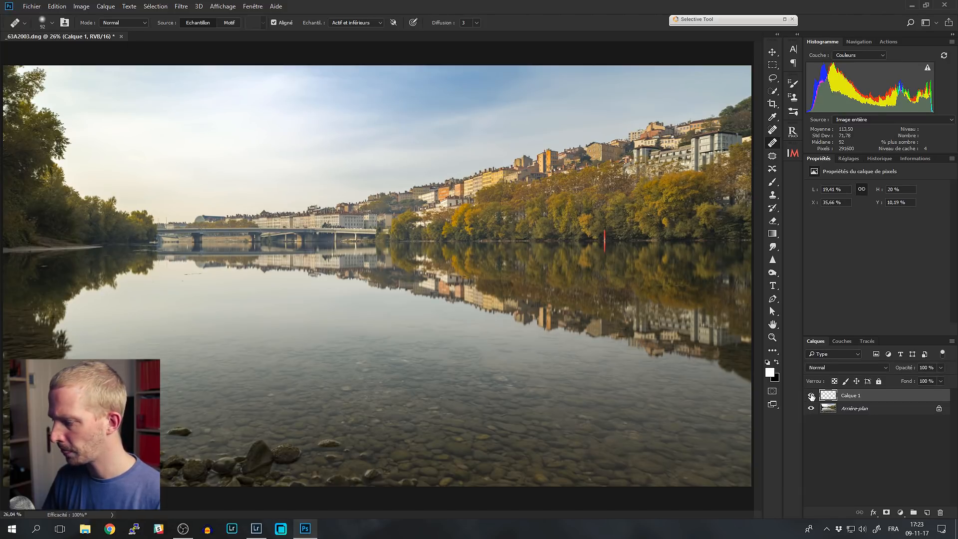
Remove the red marker post and its reflection with the Healing Brush at 100%, sampling from the shoreline beside it
key(ctrl+1)
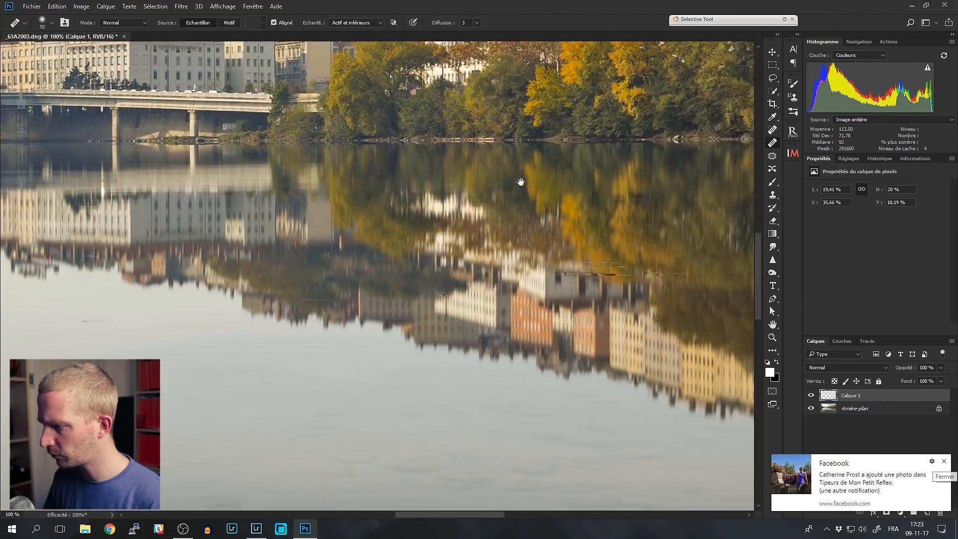
mouse_move(520, 181)
mouse_down()
mouse_move(299, 209)
mouse_move(234, 204)
mouse_up()
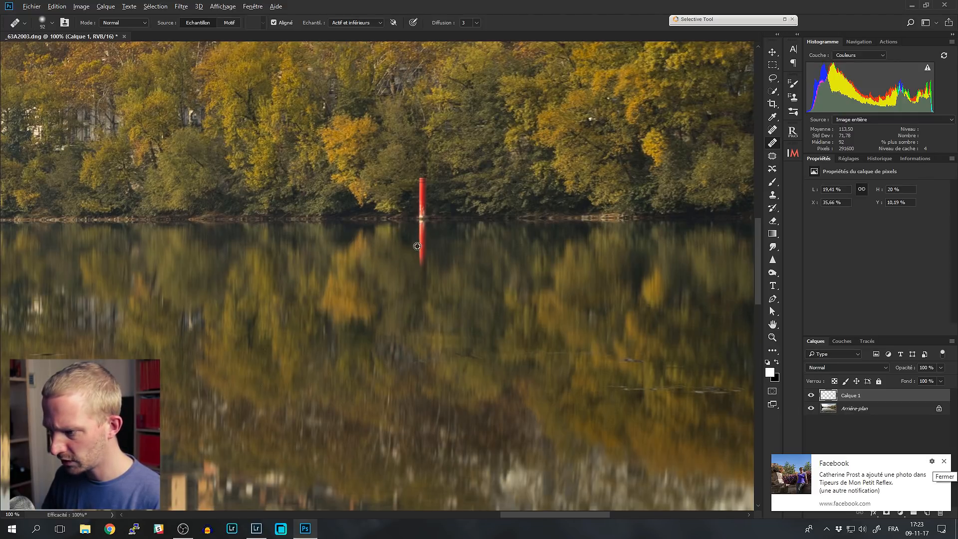
alt+click(318, 219)
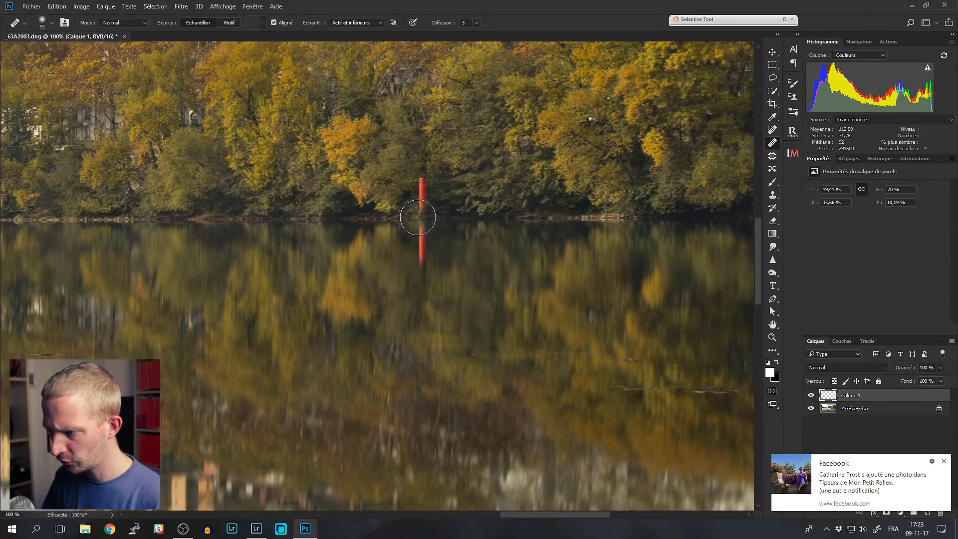
mouse_move(418, 218)
mouse_down()
mouse_move(423, 182)
mouse_move(419, 259)
mouse_up()
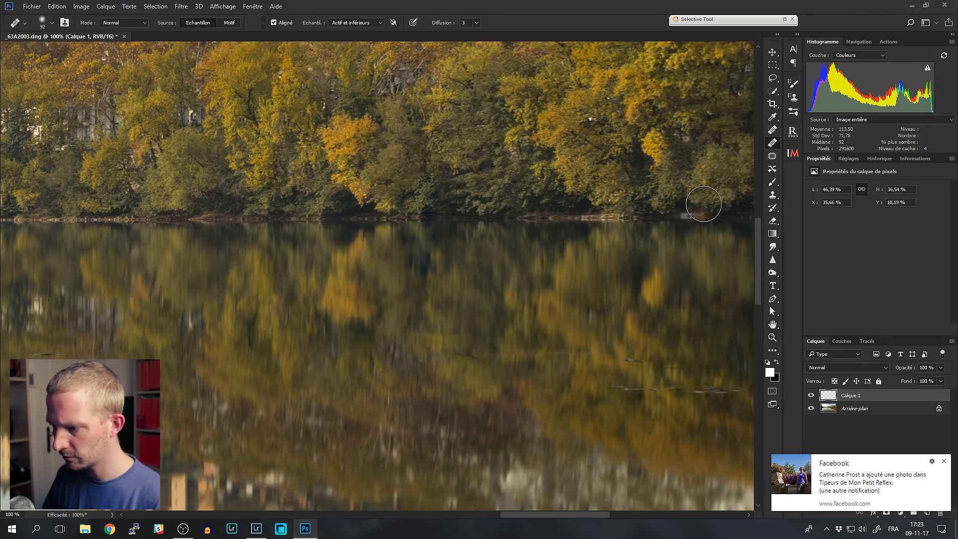
Check the red post's removal by toggling the retouching layer's visibility up close and on the whole photo at 25%
click(810, 396)
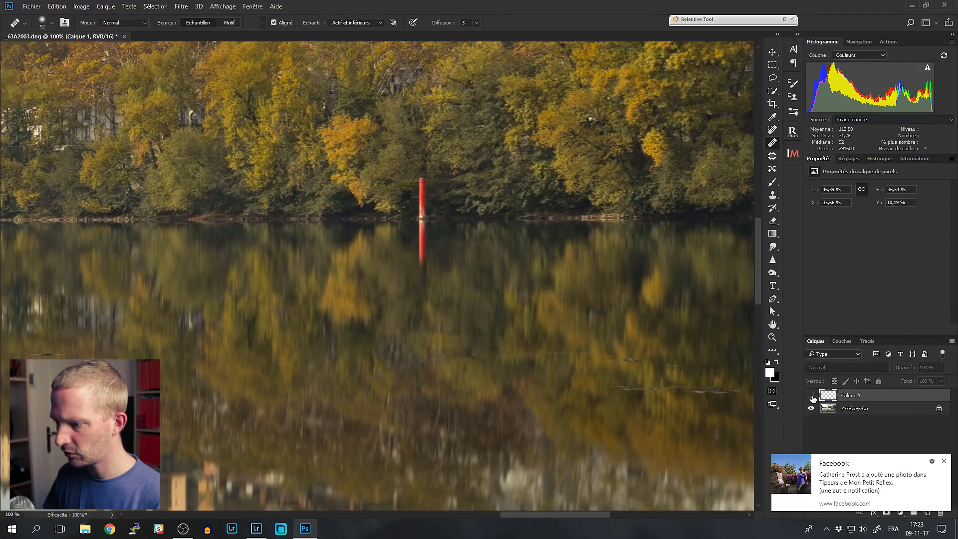
click(811, 396)
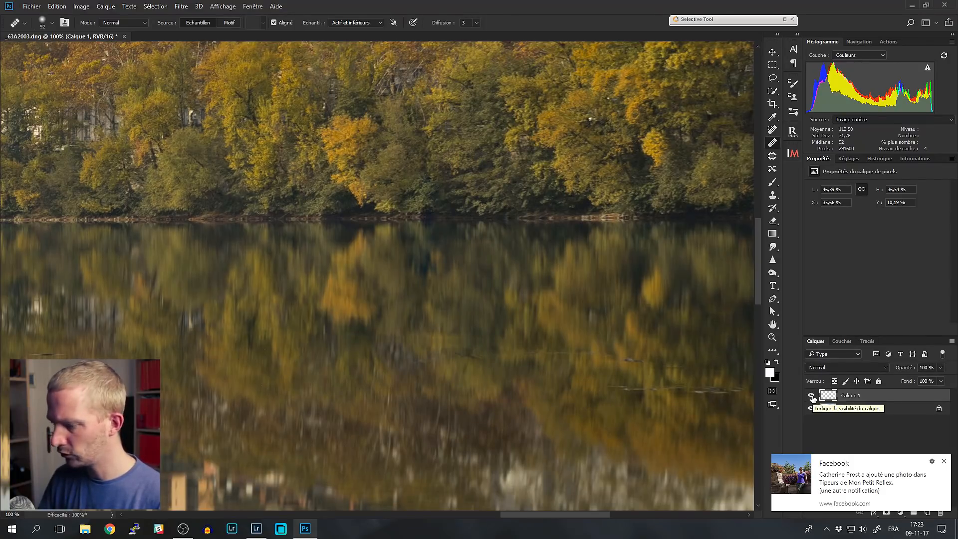
key(ctrl+minus)
key(ctrl+minus)
key(ctrl+minus)
key(ctrl+minus)
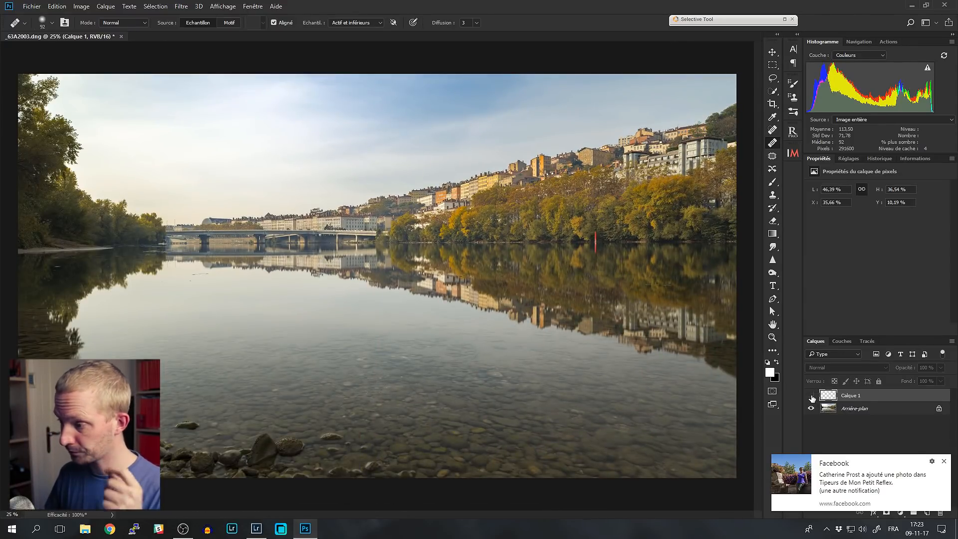
Heal the dark streak on the water near the bridge and the small marks farther along the river at 100% zoom
key(ctrl+1)
mouse_move(519, 277)
mouse_down()
mouse_move(549, 284)
mouse_move(533, 293)
mouse_up()
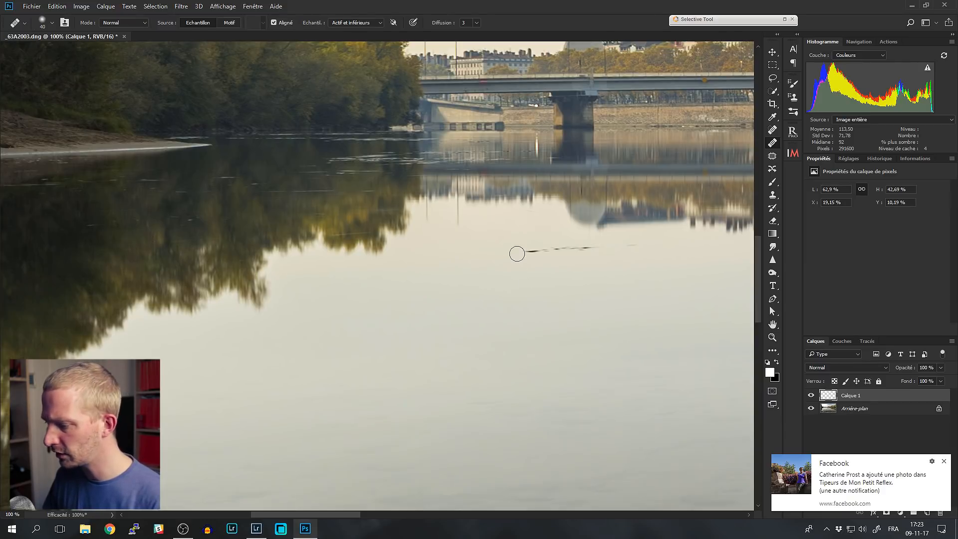
drag(517, 254, 627, 247)
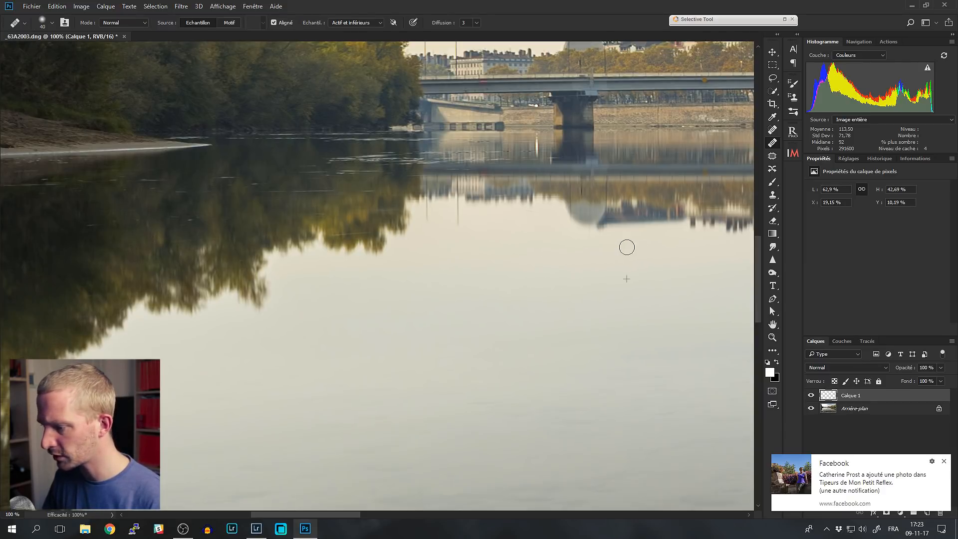
mouse_move(538, 342)
mouse_down()
mouse_move(199, 194)
mouse_move(301, 245)
mouse_move(245, 258)
mouse_up()
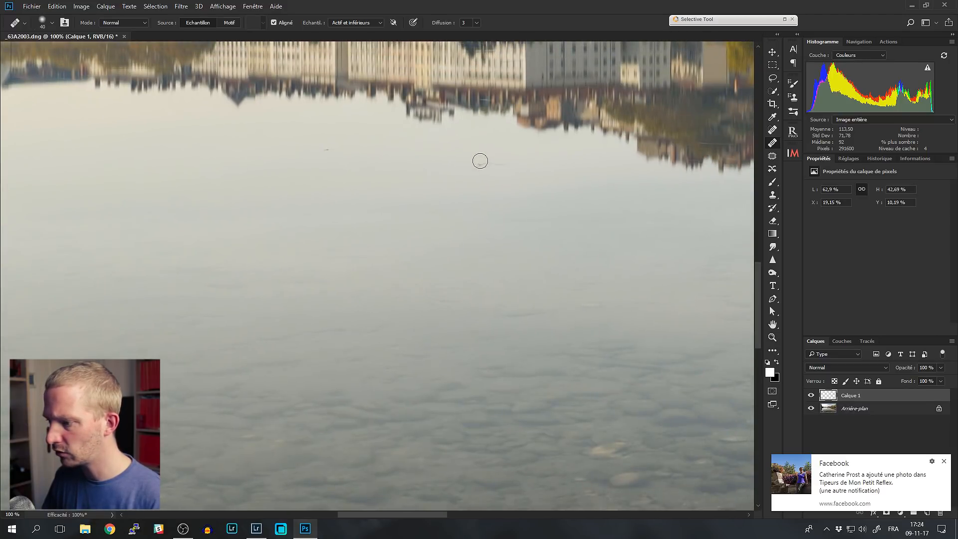
drag(479, 160, 502, 163)
click(323, 148)
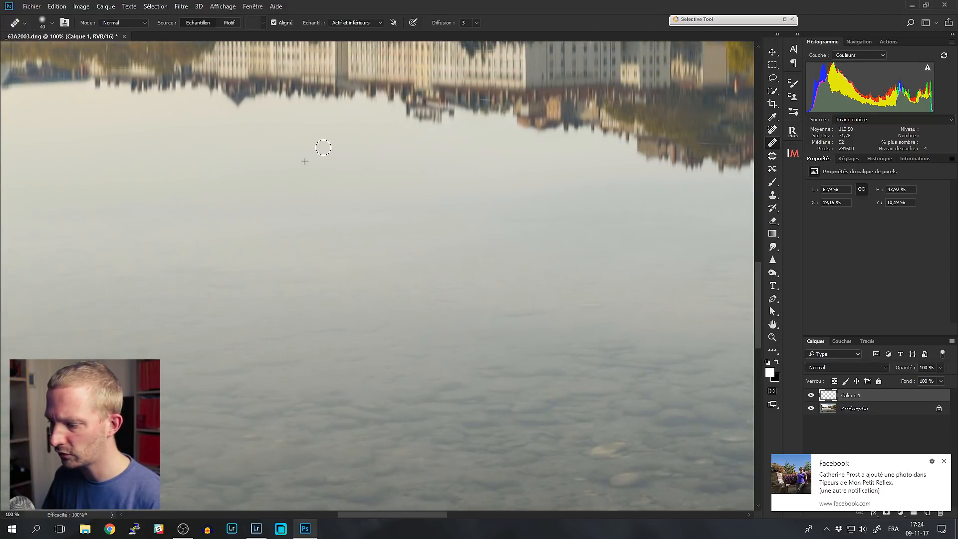
Heal the thin streaks across the building and tree reflections with a smaller Healing Brush, sampling from the reflection beside them
drag(607, 215, 200, 272)
alt+right_click(498, 195)
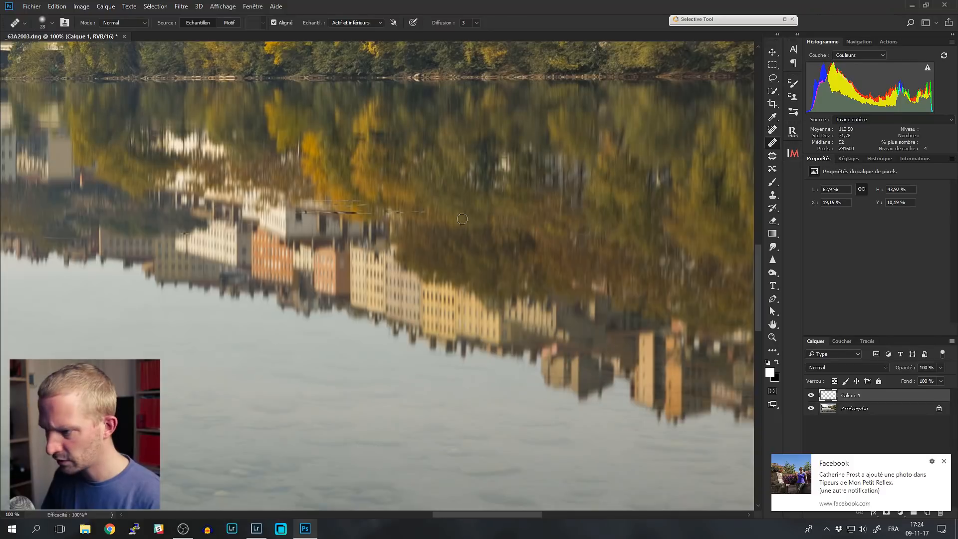
alt+click(393, 195)
drag(391, 212, 404, 212)
scroll(543, 156, up, 1)
mouse_move(304, 223)
mouse_down()
mouse_move(543, 156)
mouse_move(535, 136)
mouse_move(678, 137)
mouse_up()
alt+right_click(543, 157)
drag(556, 111, 589, 122)
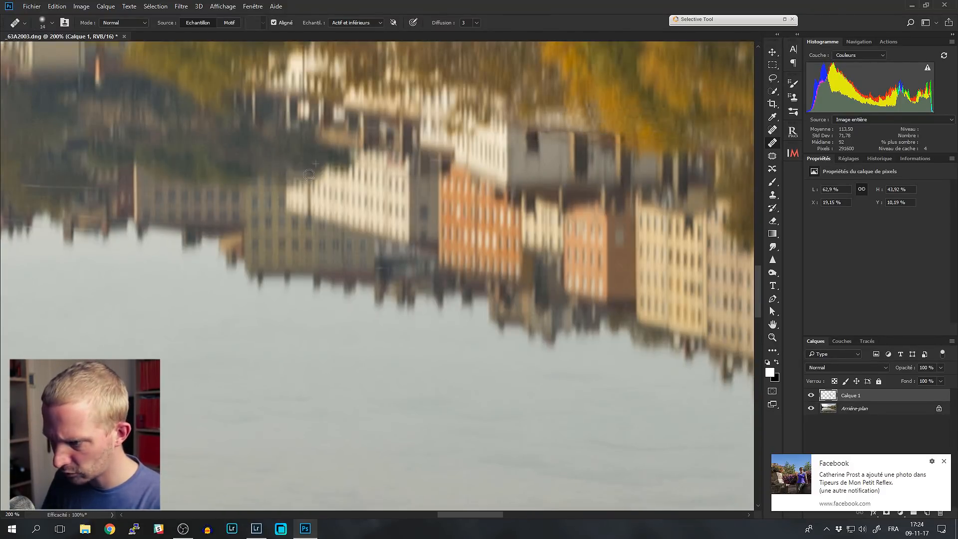
Fit the whole photo in view and compare it with and without the retouching layer, leaving the layer visible
key(ctrl+0)
click(810, 396)
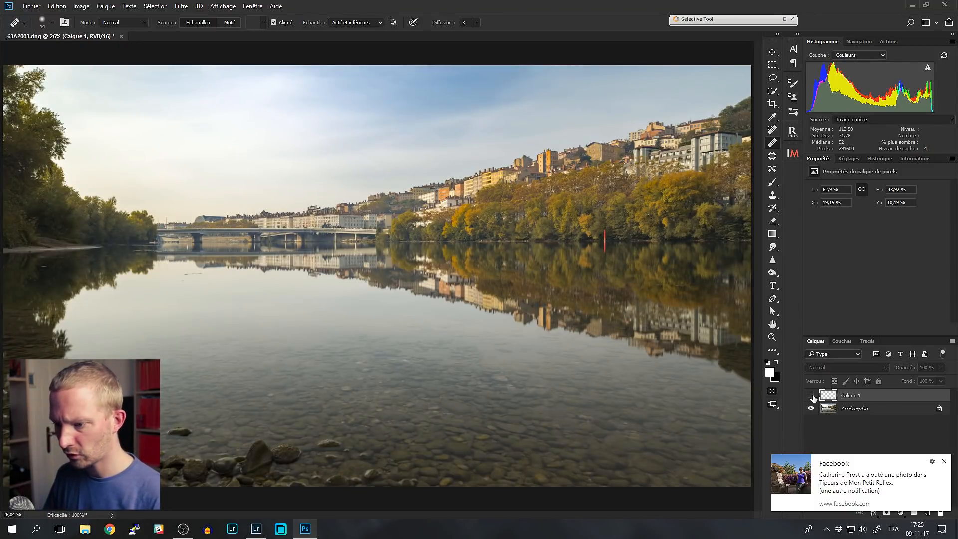
click(812, 396)
click(812, 396)
click(811, 396)
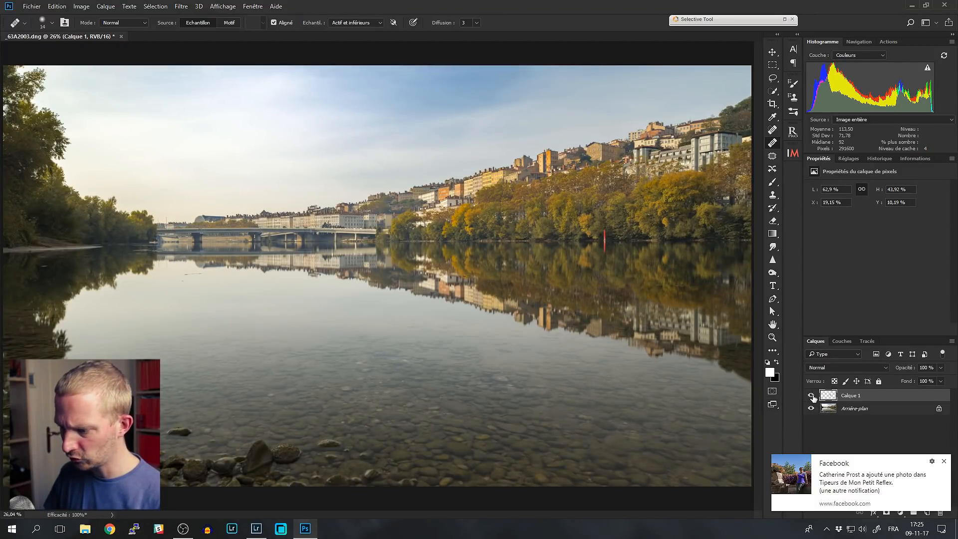
click(811, 396)
click(812, 396)
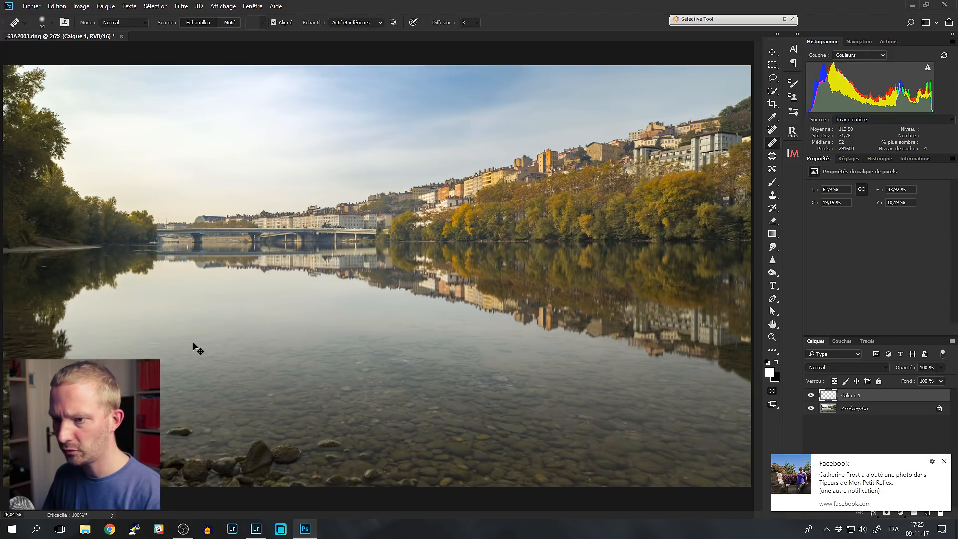
Save the retouched photo and close Photoshop to return to Lightroom
key(ctrl+s)
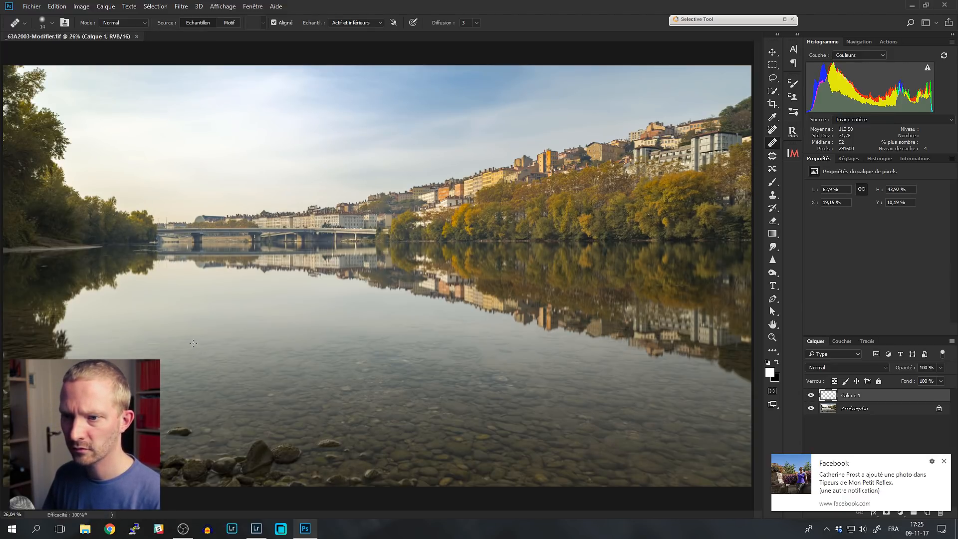
click(945, 5)
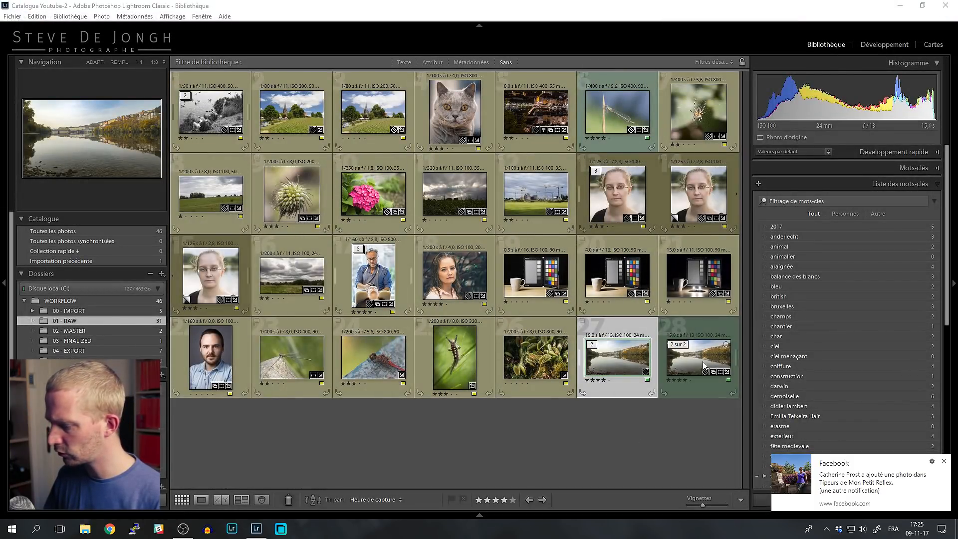
Examine the retouched river photo full screen from the Lightroom library
click(680, 359)
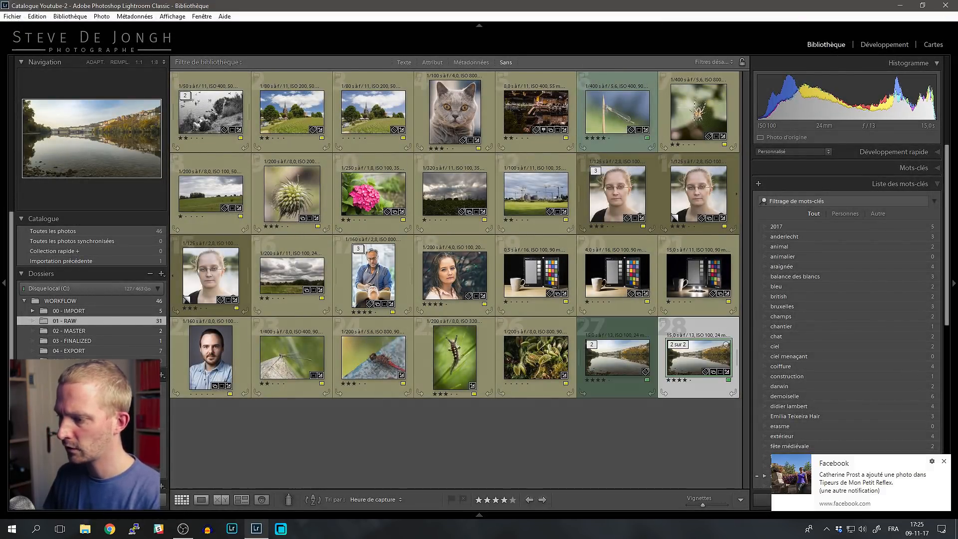
key(f)
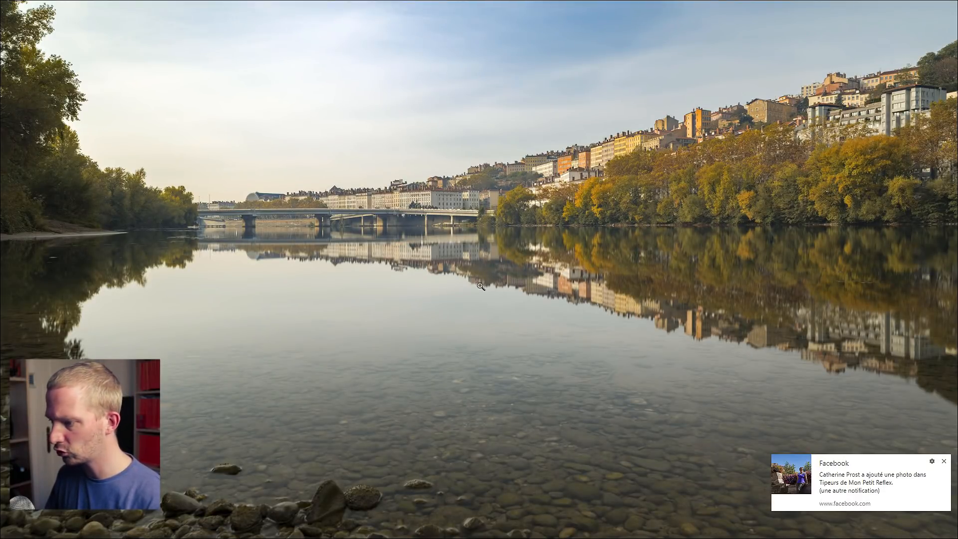
key(Escape)
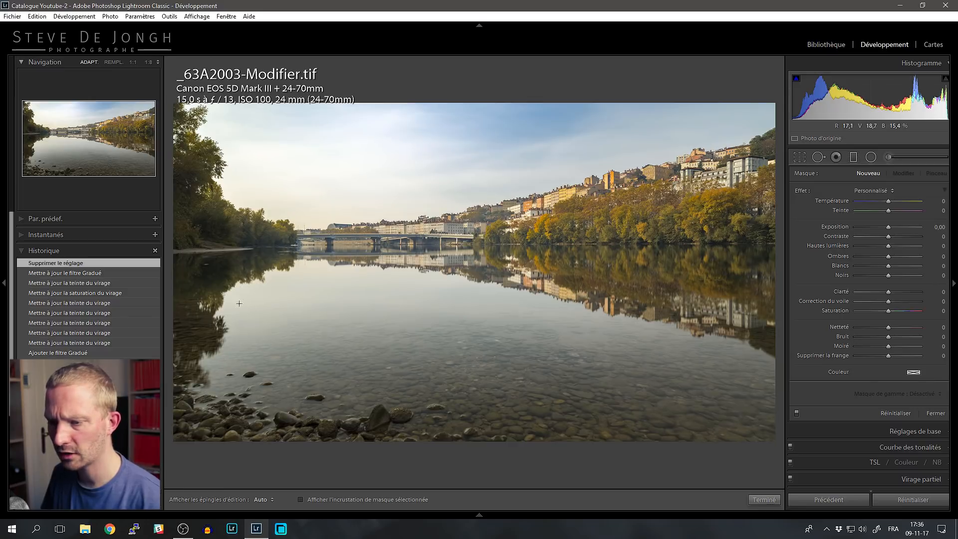
Draw a diagonal graduated filter on _63A2003-Modifier.tif from the left part of the sky toward the lower right water
click(149, 62)
click(859, 156)
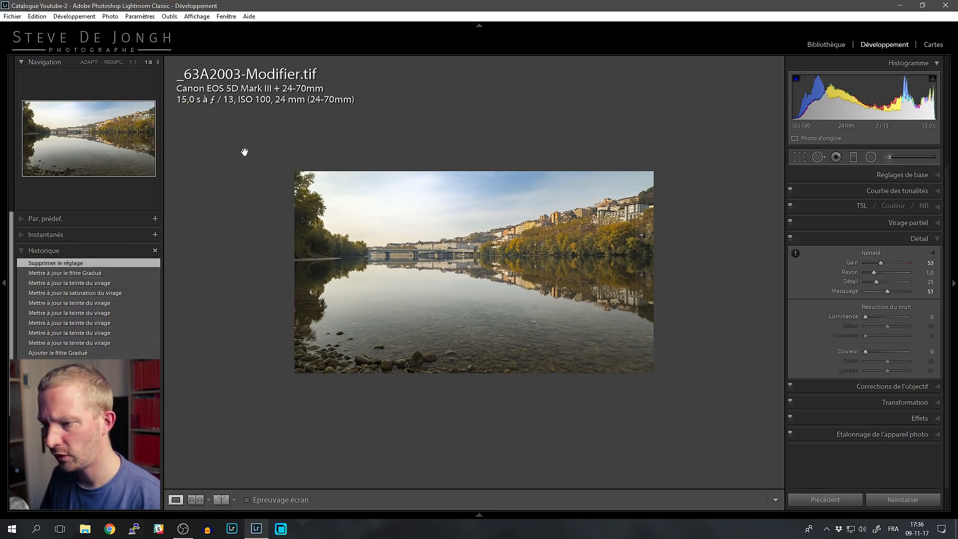
click(854, 158)
click(837, 161)
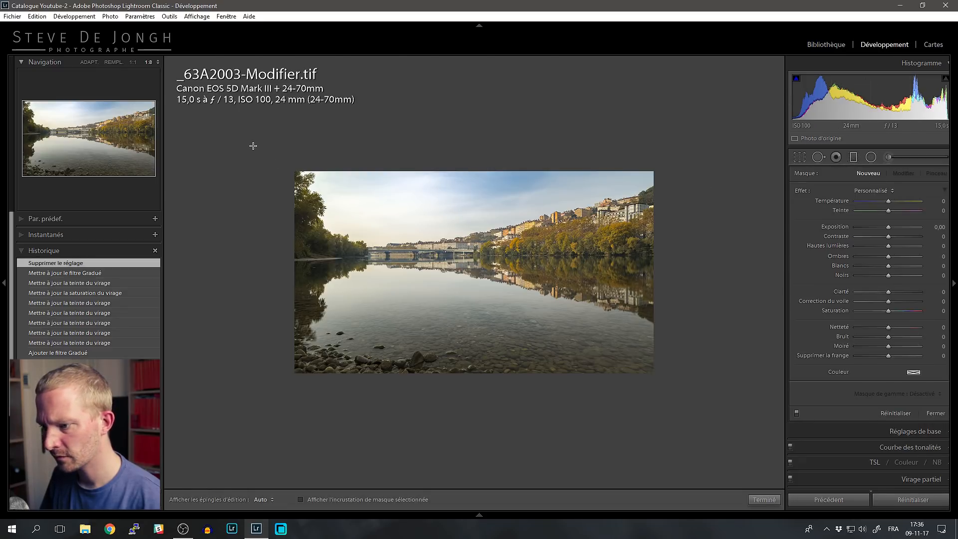
drag(408, 231, 595, 323)
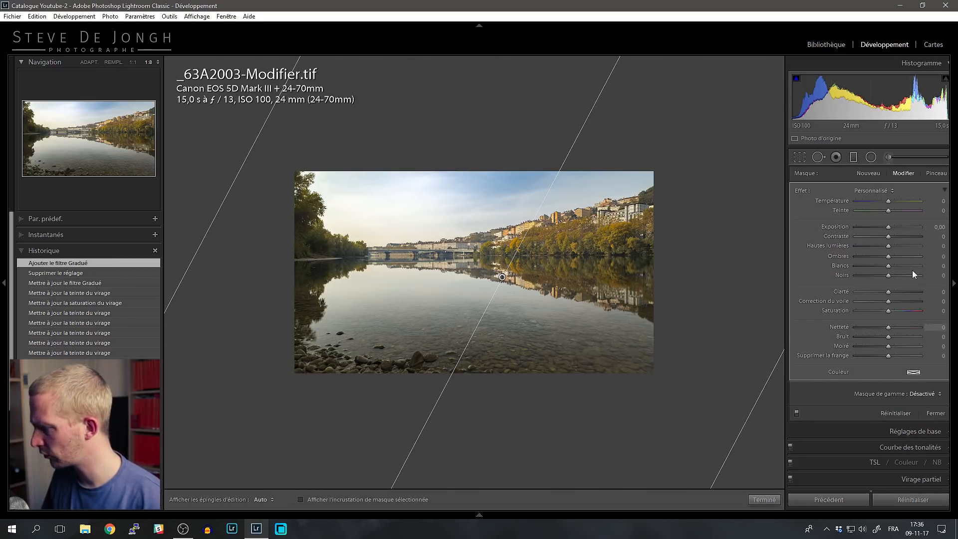
Tint the graduated filter orange with a hue of 25 and soften the tint by reducing its saturation
click(914, 372)
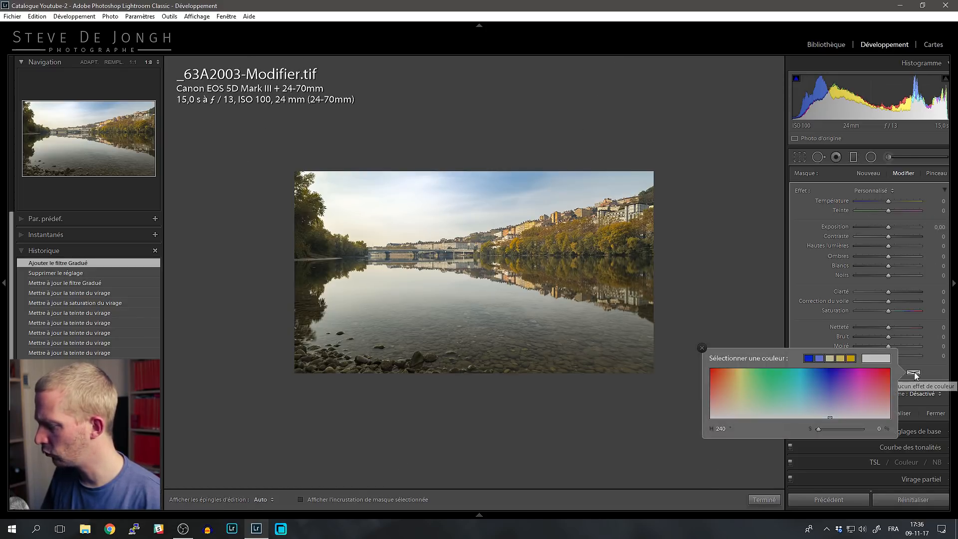
click(724, 380)
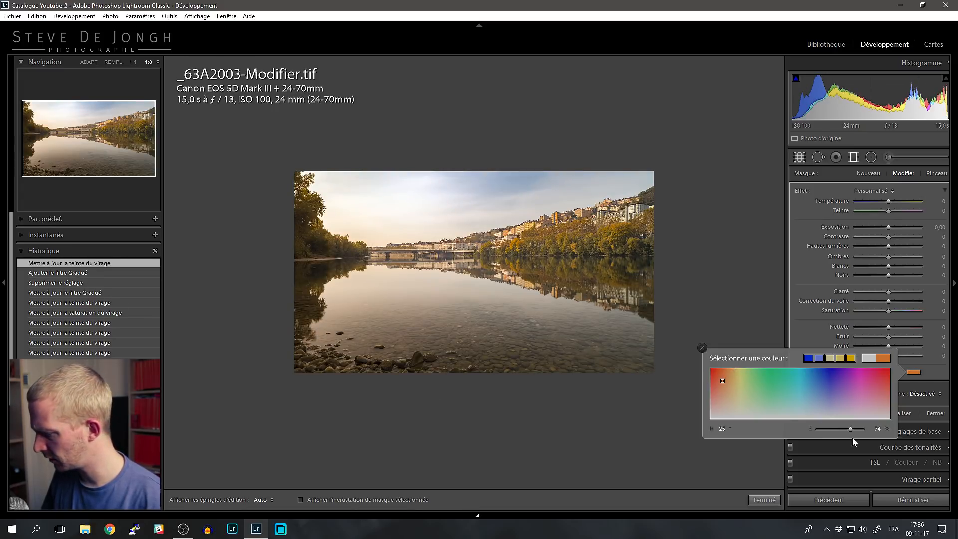
drag(851, 430, 840, 429)
click(702, 348)
Restrict the graduated filter with a luminance range mask of 19/100 and finish editing the filter
click(925, 393)
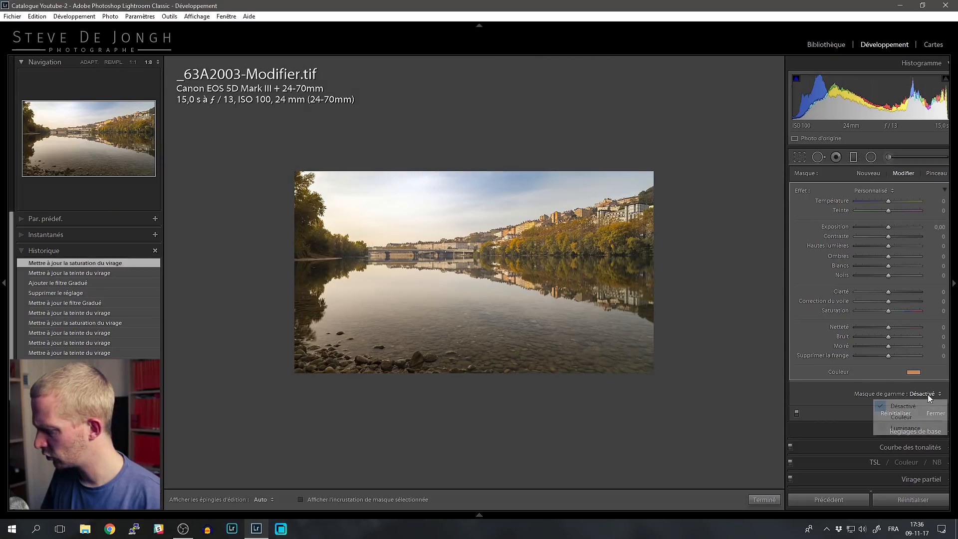
click(916, 428)
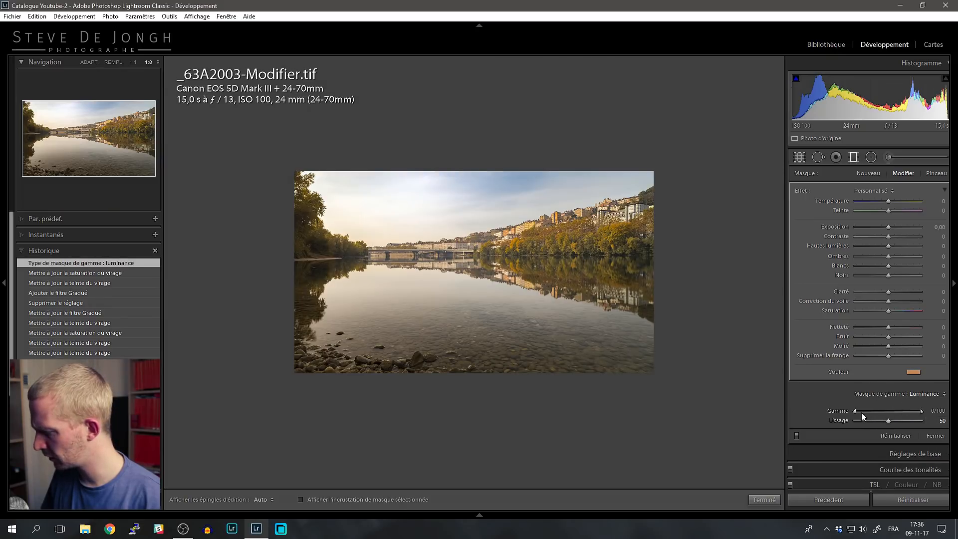
drag(855, 411, 865, 412)
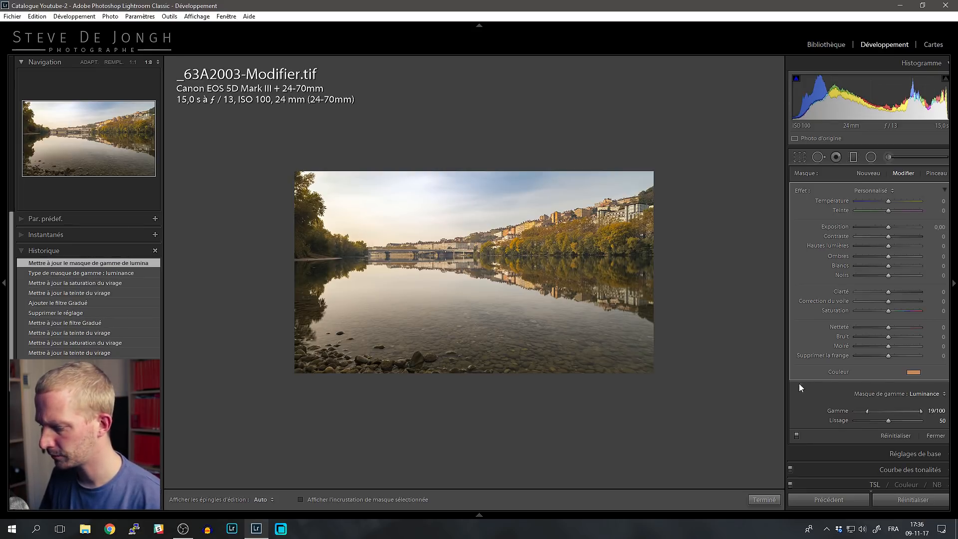
click(88, 63)
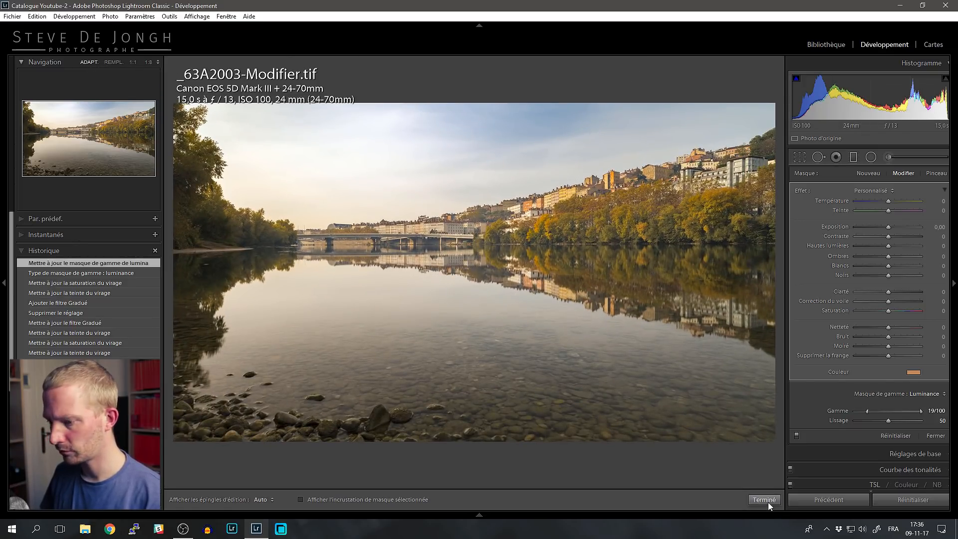
click(767, 502)
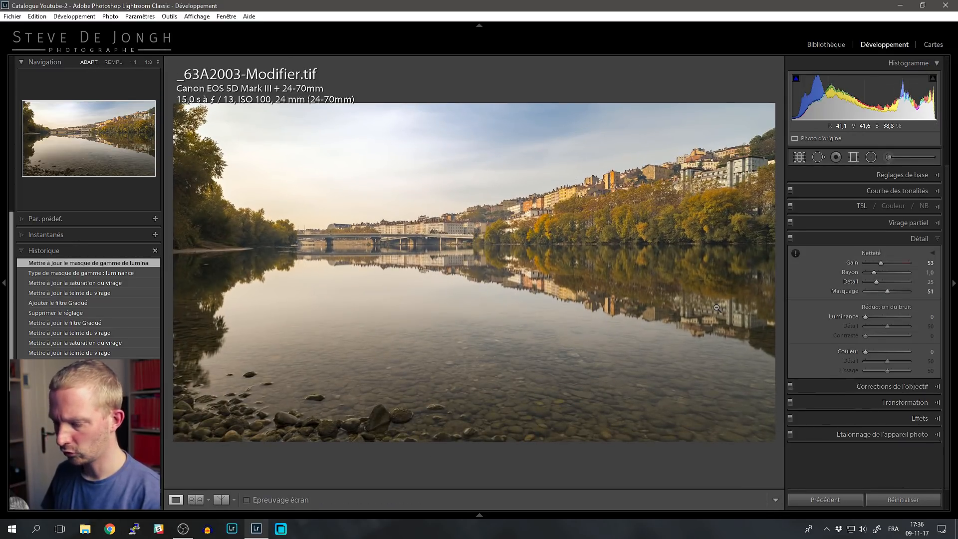
Open the original _63A2003.dng in the Develop module and compare it before and after development
click(826, 45)
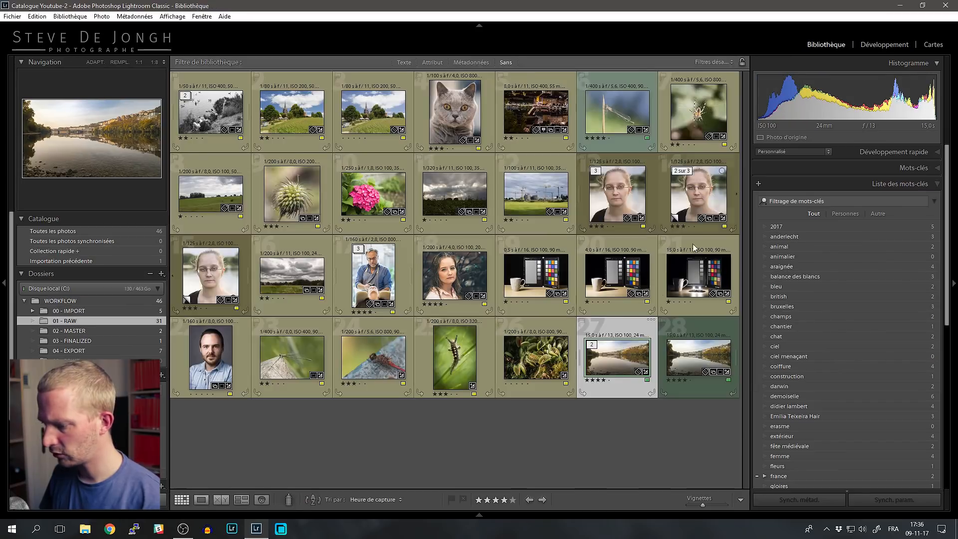
click(693, 359)
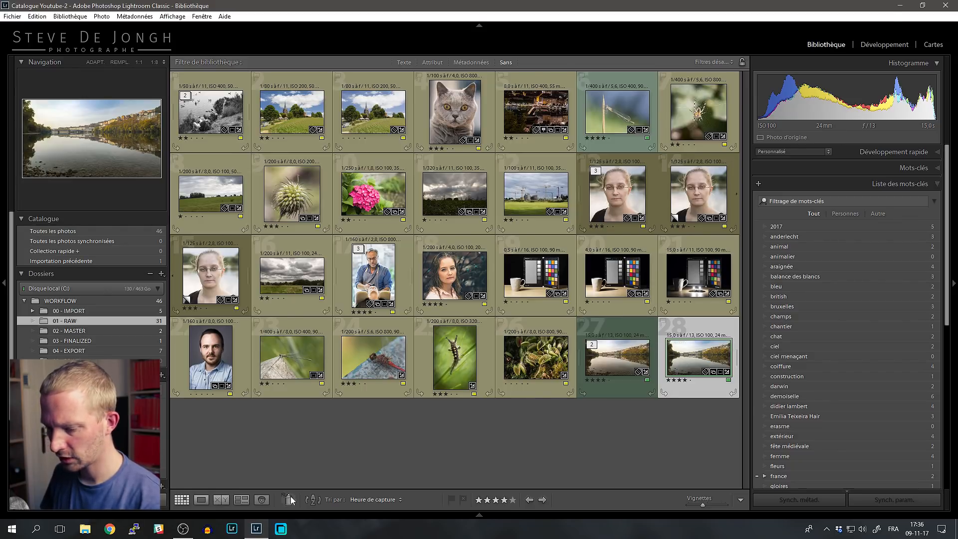
click(872, 48)
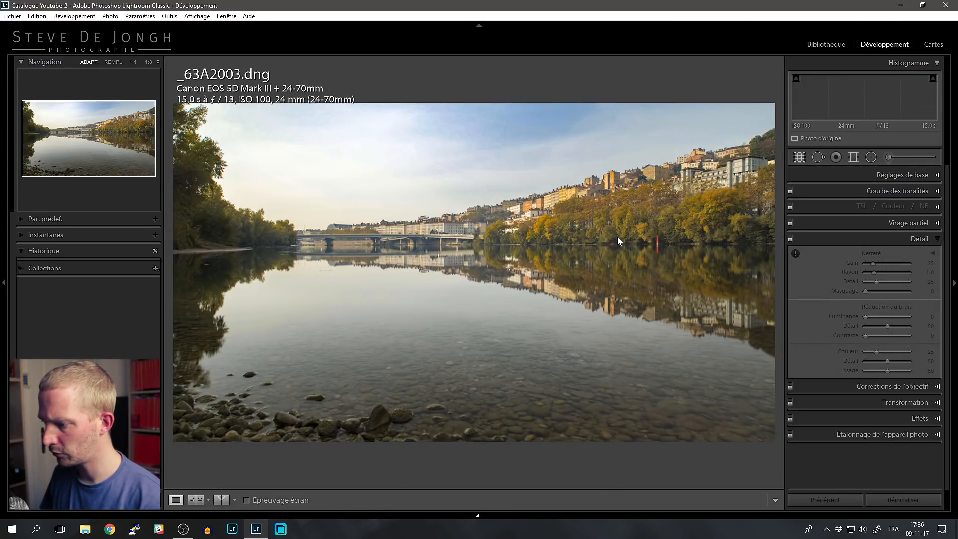
key(backslash)
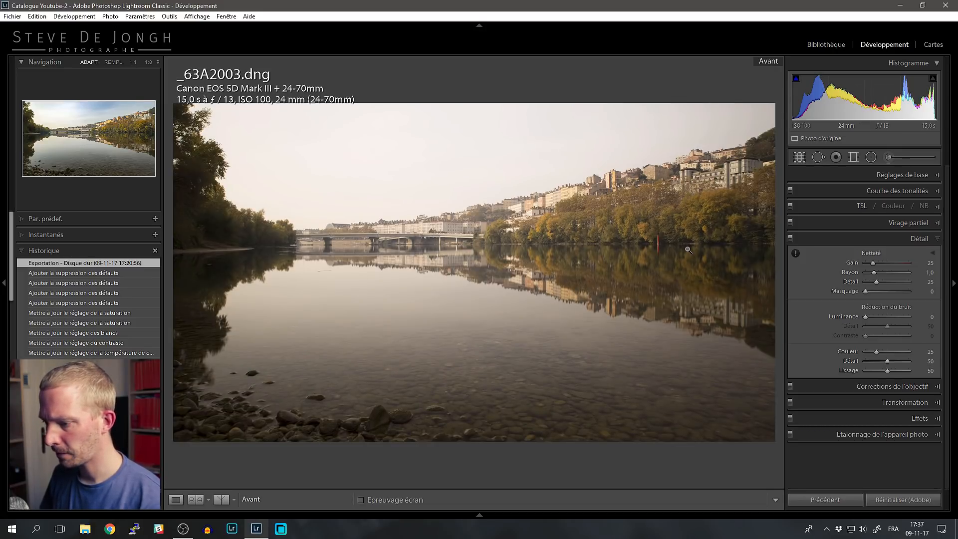
key(backslash)
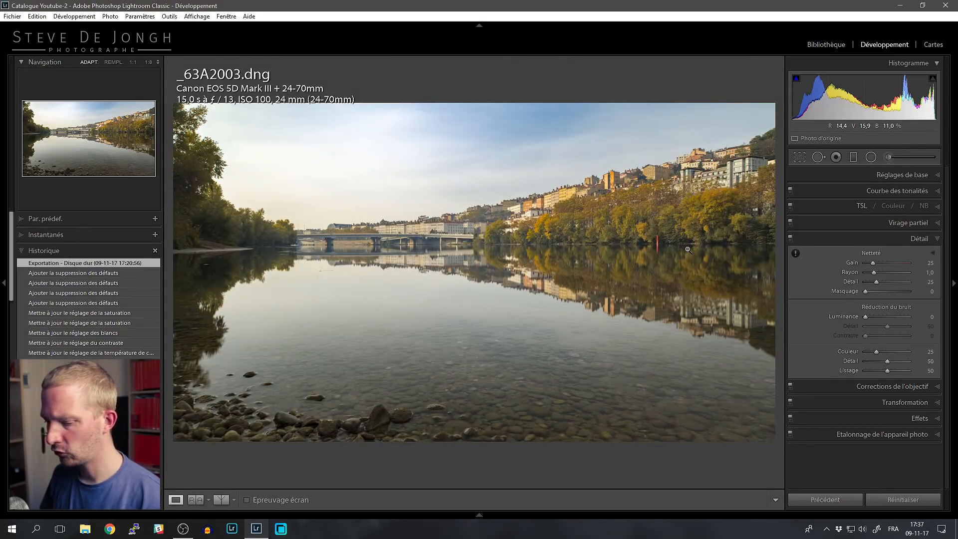
Compare _63A2003-Modifier.tif side by side with _63A2003.dng, and view the TIFF version full screen
click(831, 44)
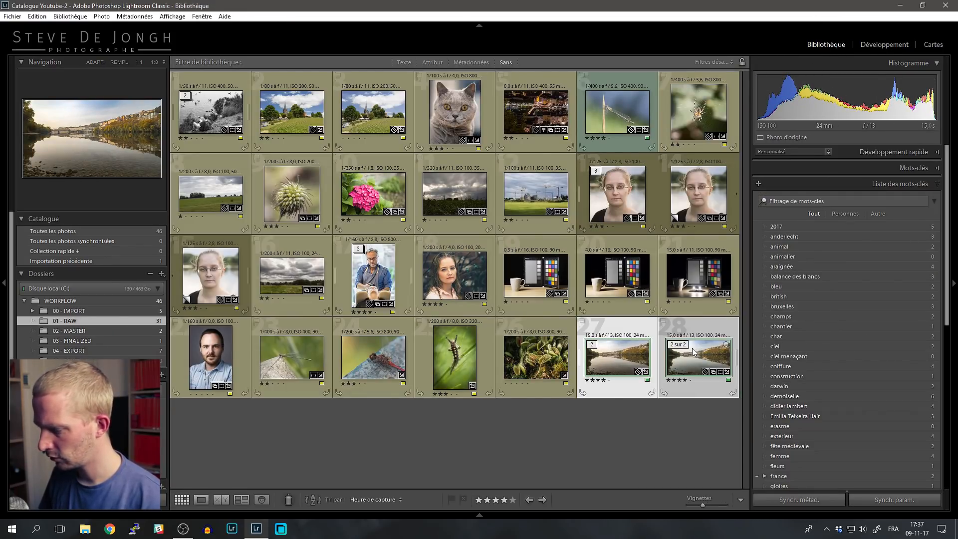
click(221, 499)
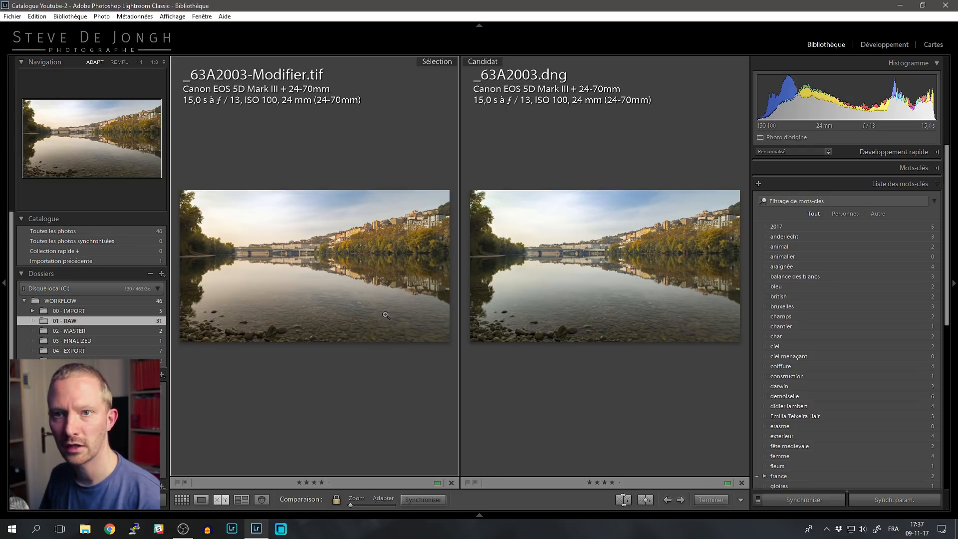
click(201, 500)
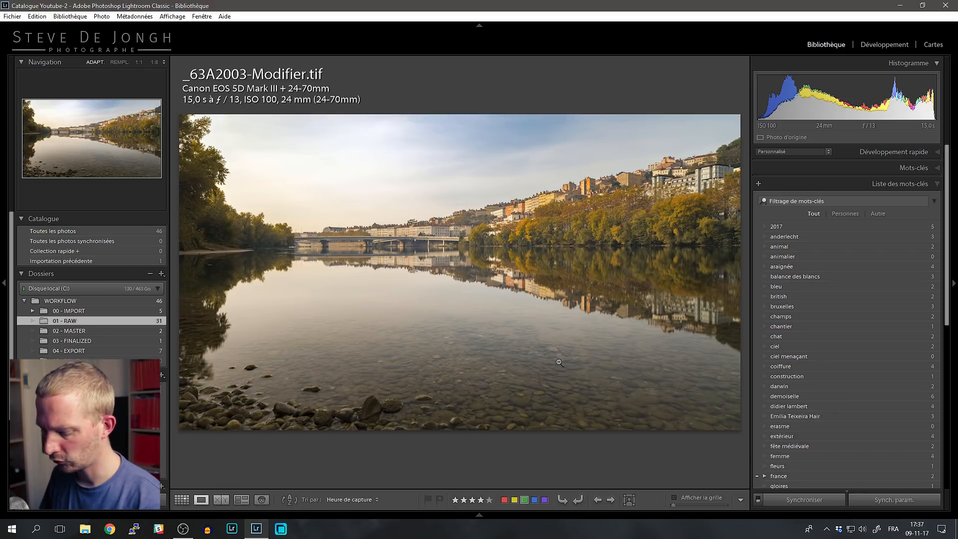
key(f)
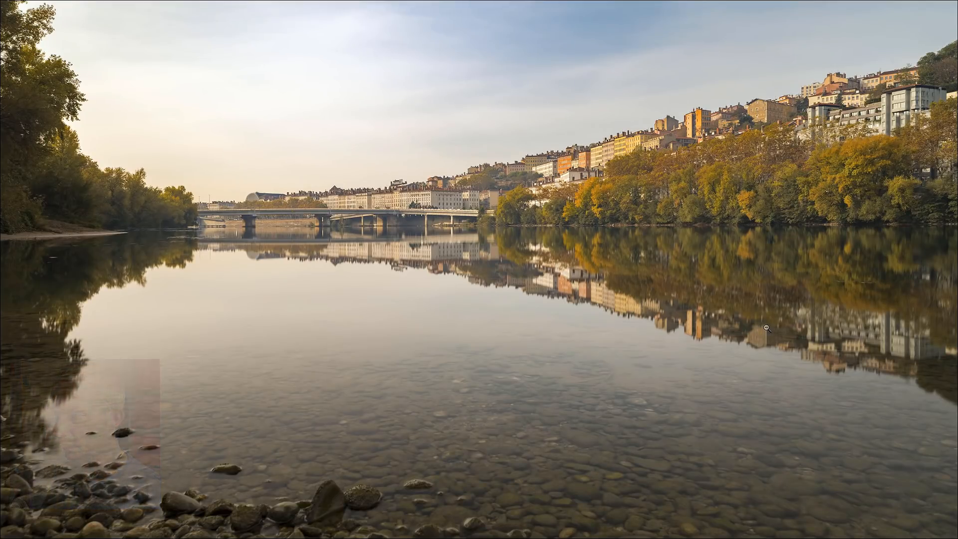